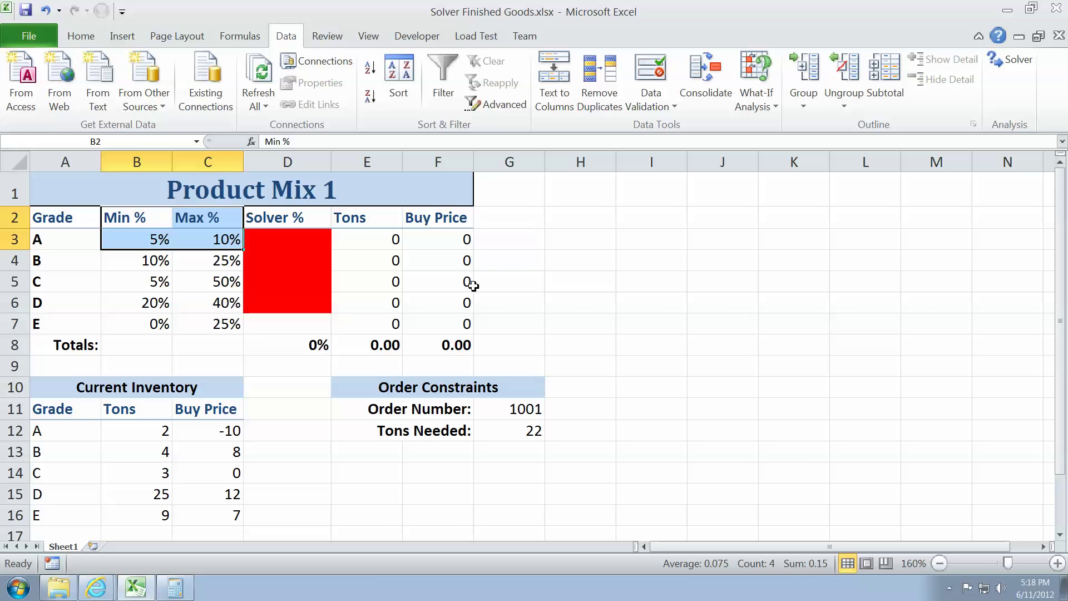
- Review the Solver % cells, the Buy Price total and the Current Inventory tons and buy prices for each grade
{"action": "left_click_drag", "start_coordinate": [307, 238], "coordinate": [338, 329]}
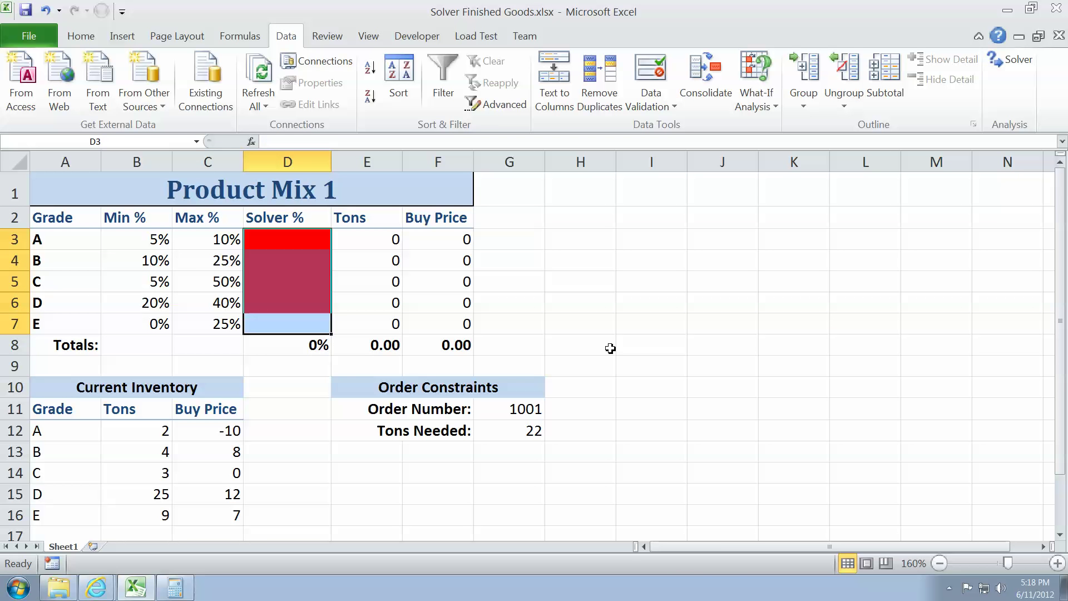
{"action": "left_click", "coordinate": [448, 345]}
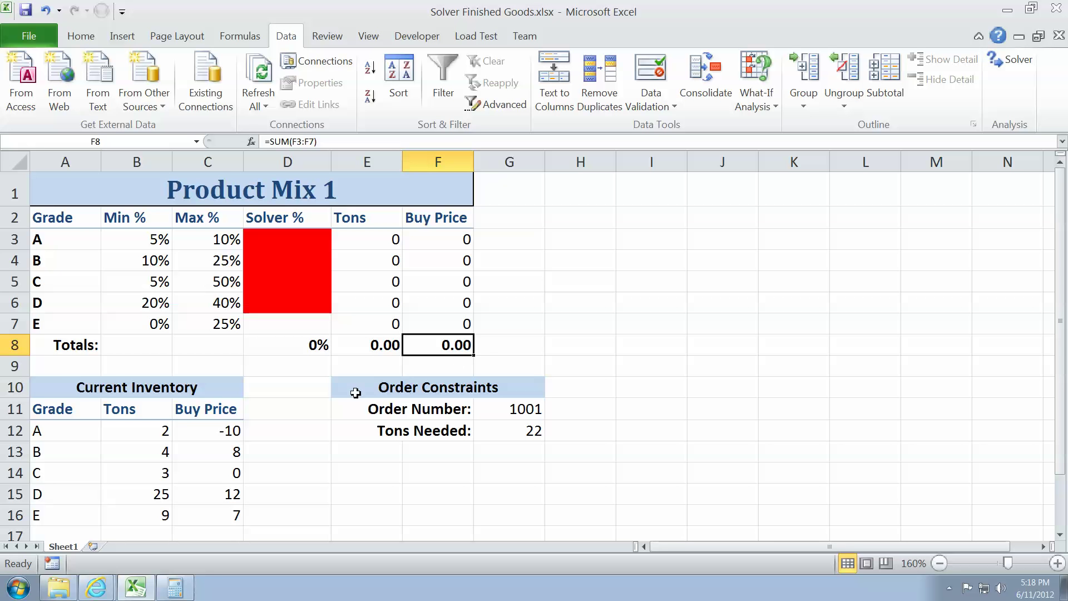
{"action": "left_click_drag", "start_coordinate": [67, 384], "coordinate": [177, 514]}
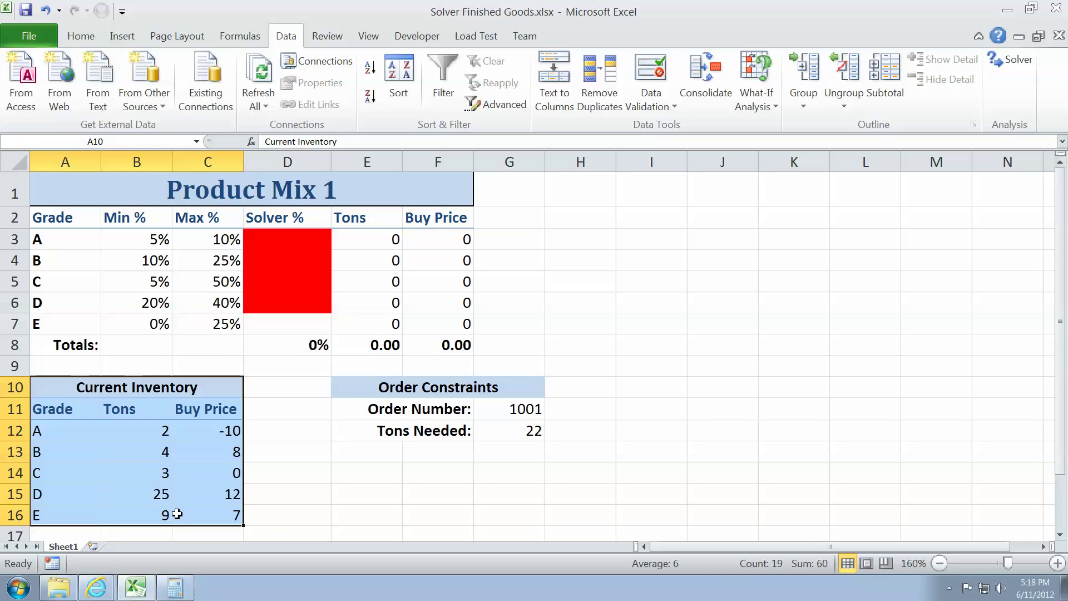
{"action": "left_click", "coordinate": [65, 429]}
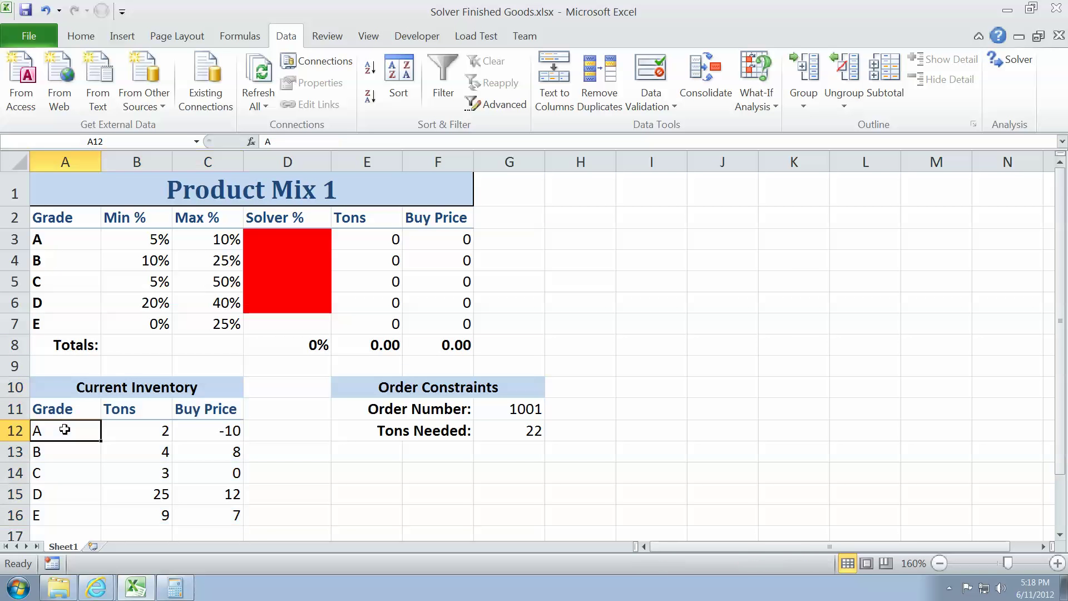
{"action": "left_click", "coordinate": [139, 433]}
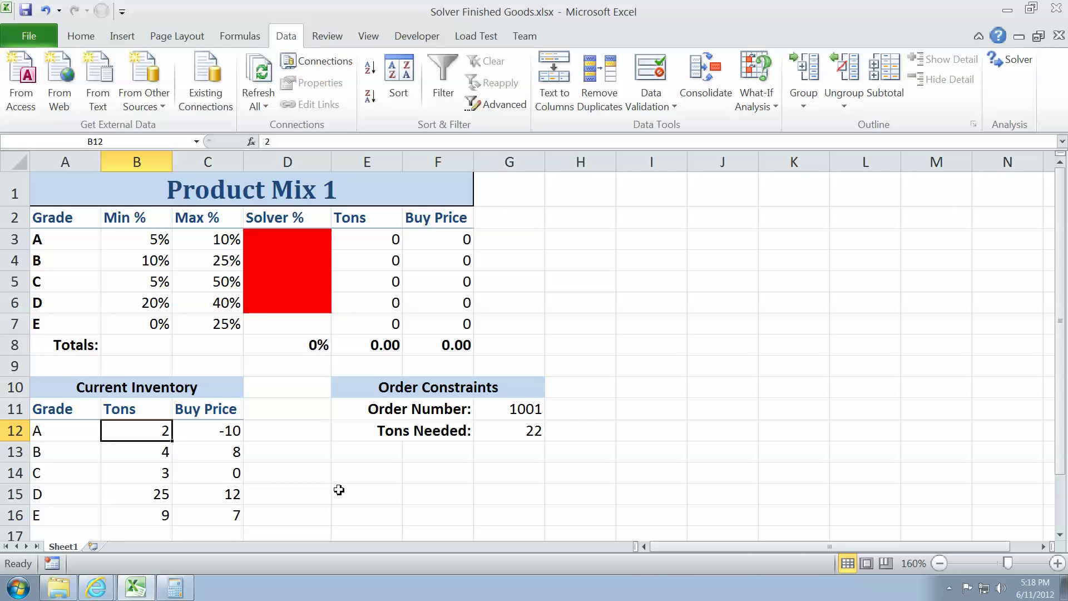
{"action": "left_click", "coordinate": [216, 431]}
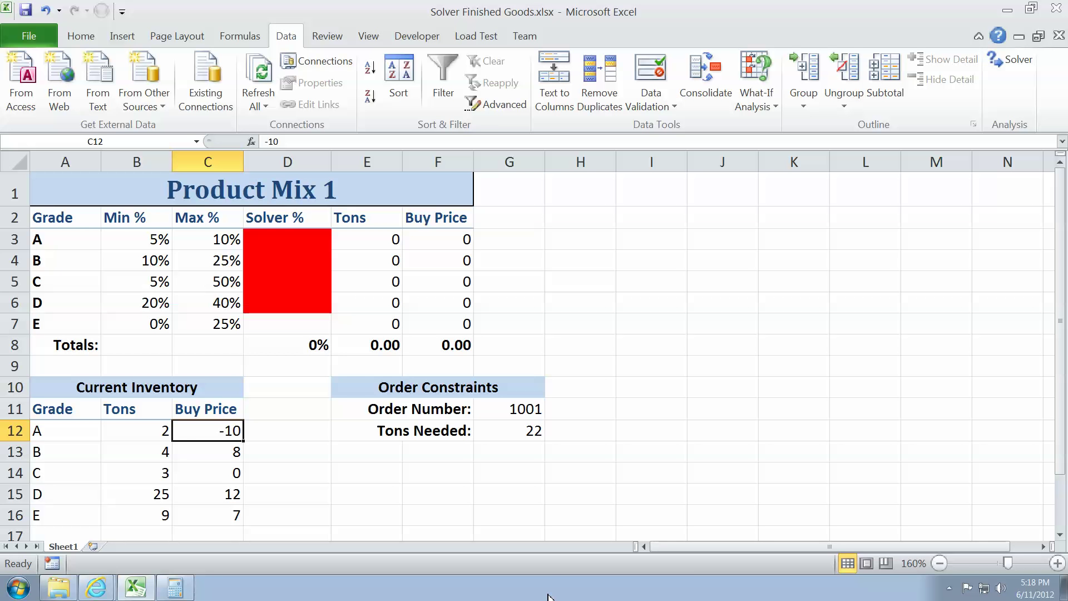
{"action": "left_click", "coordinate": [205, 471]}
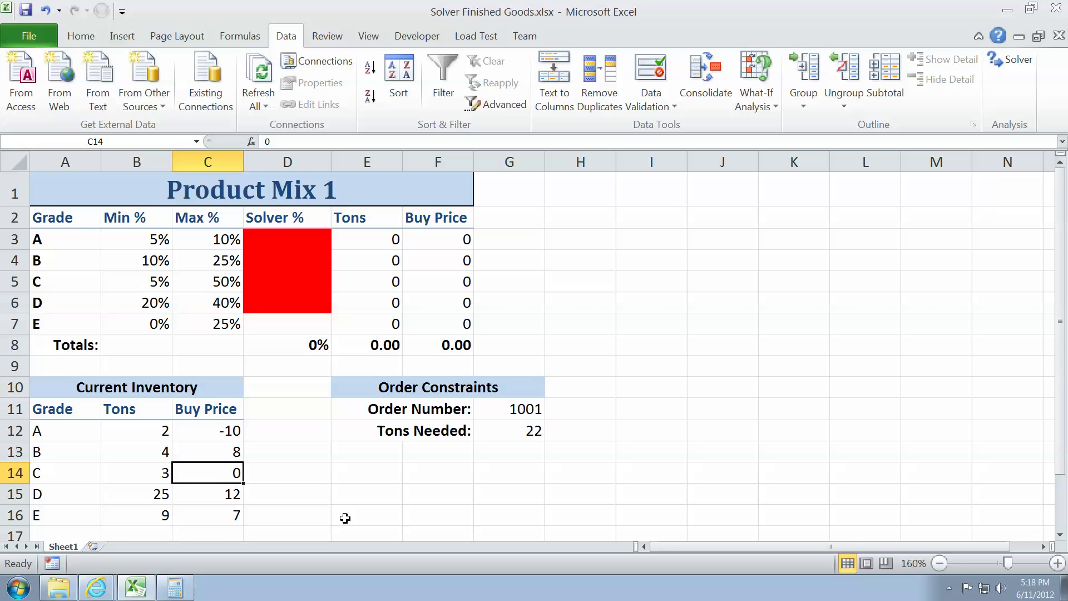
{"action": "left_click", "coordinate": [212, 514]}
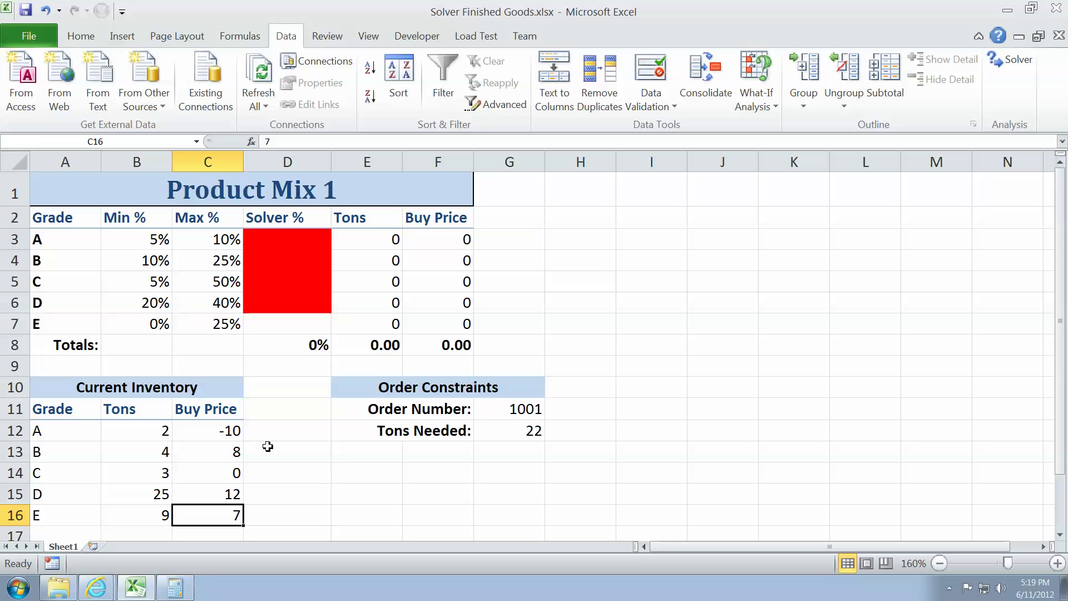
{"action": "left_click", "coordinate": [208, 436]}
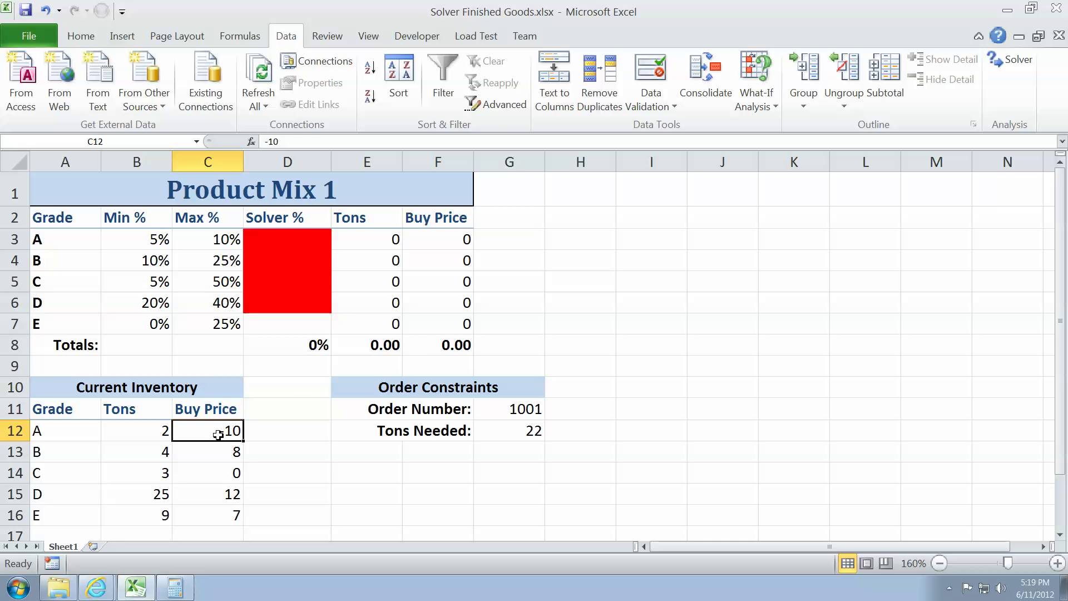
{"action": "left_click", "coordinate": [433, 349]}
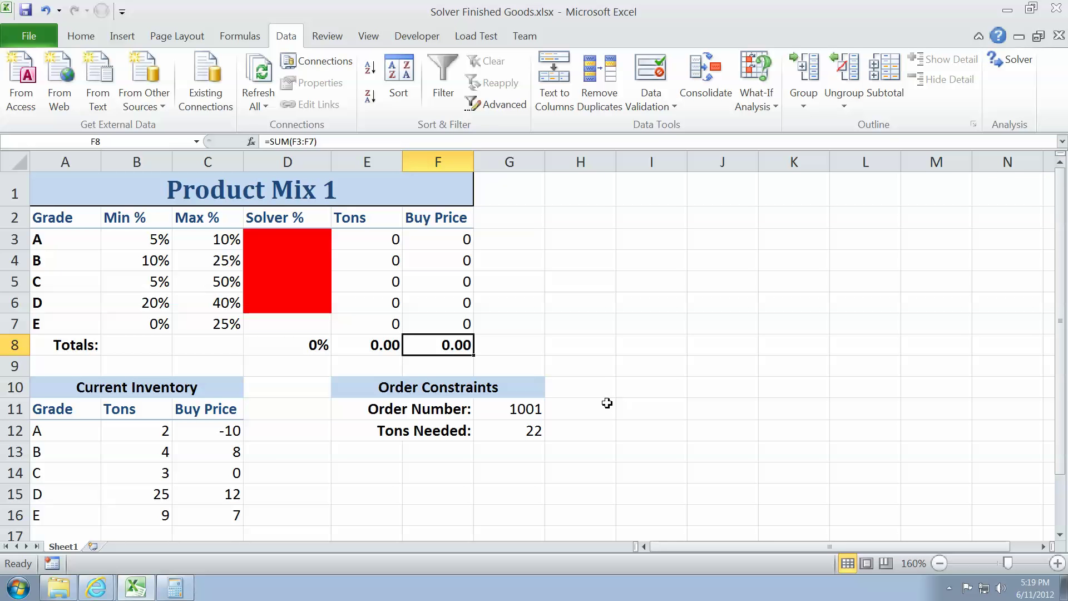
- Try grade A's maximum of 10% as its Solver % in D3 and compare the resulting tons with its inventory
{"action": "left_click", "coordinate": [277, 237]}
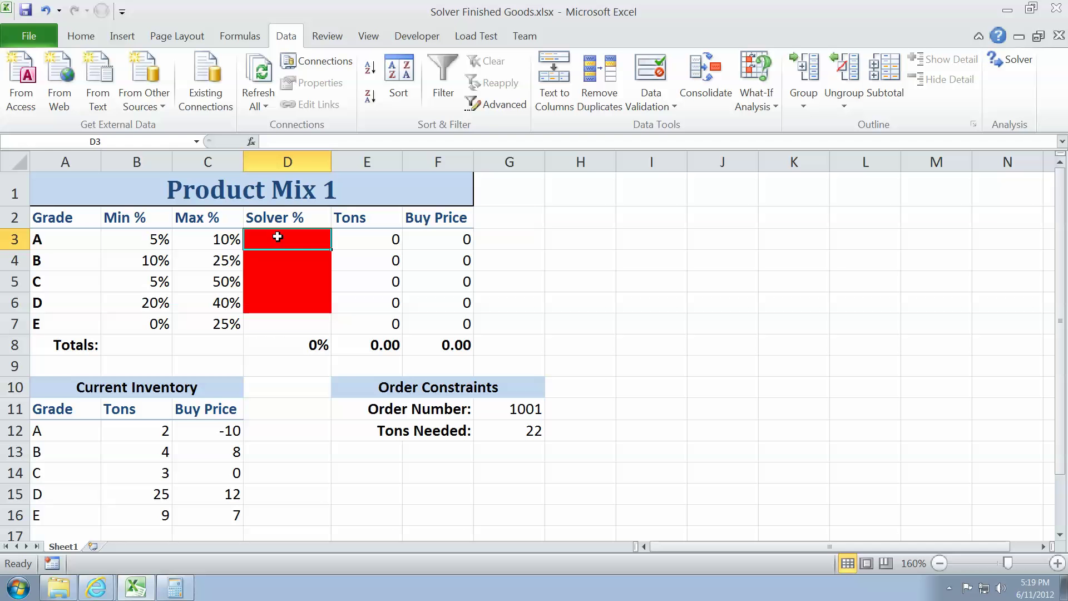
{"action": "left_click", "coordinate": [223, 240]}
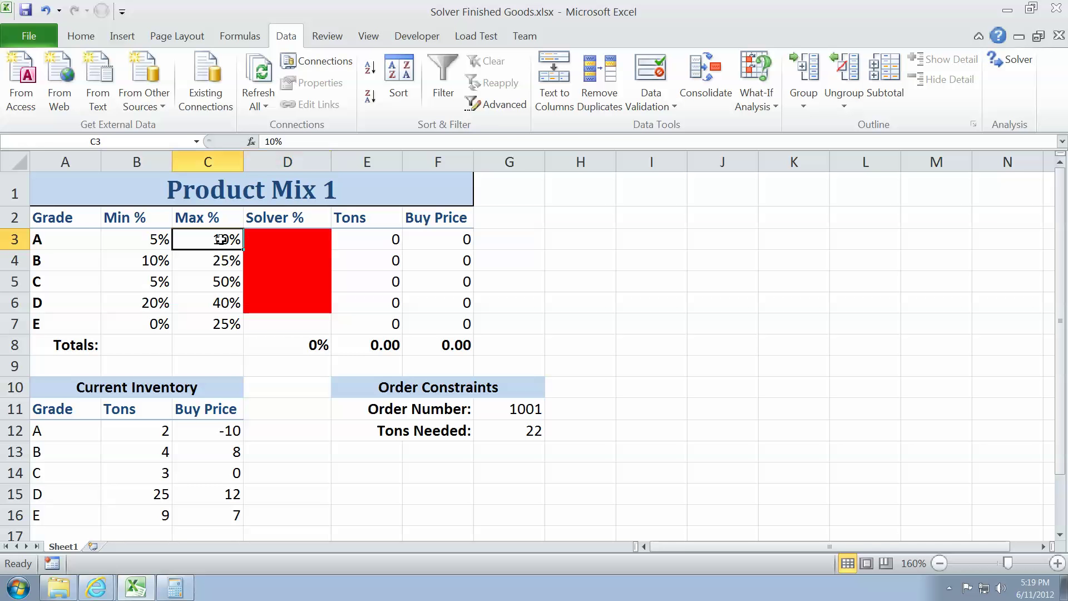
{"action": "left_click", "coordinate": [286, 241]}
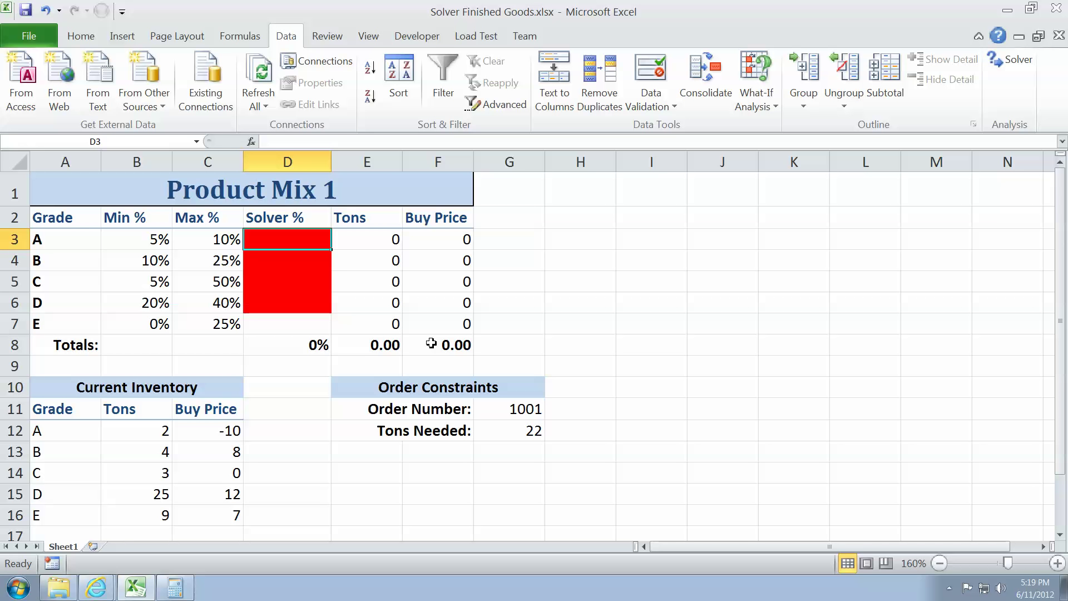
{"action": "type", "text": "10"}
{"action": "key", "text": "Return"}
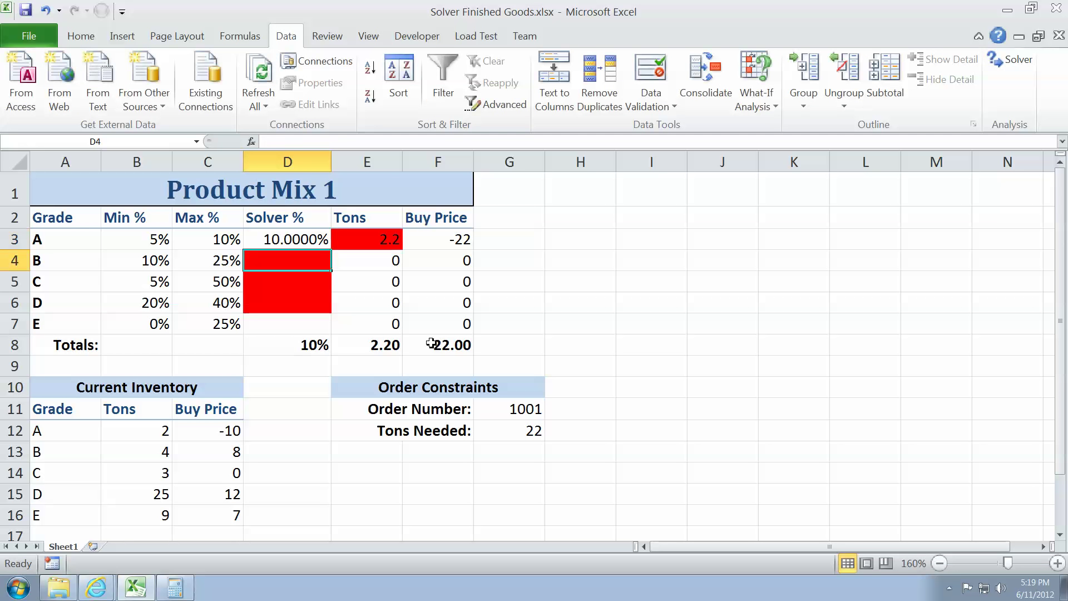
{"action": "left_click", "coordinate": [380, 241]}
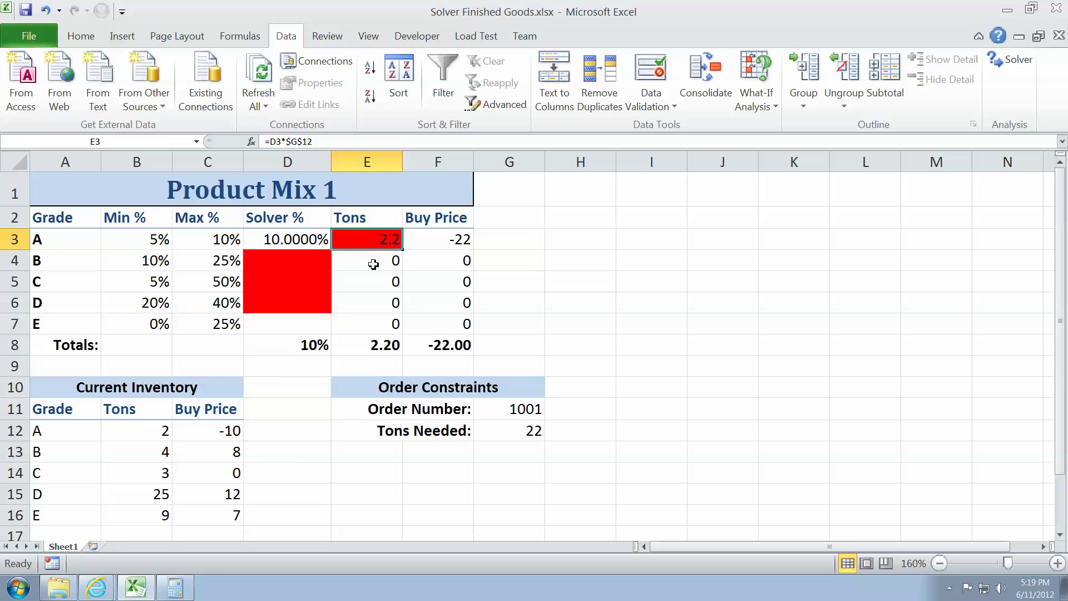
{"action": "left_click", "coordinate": [158, 431]}
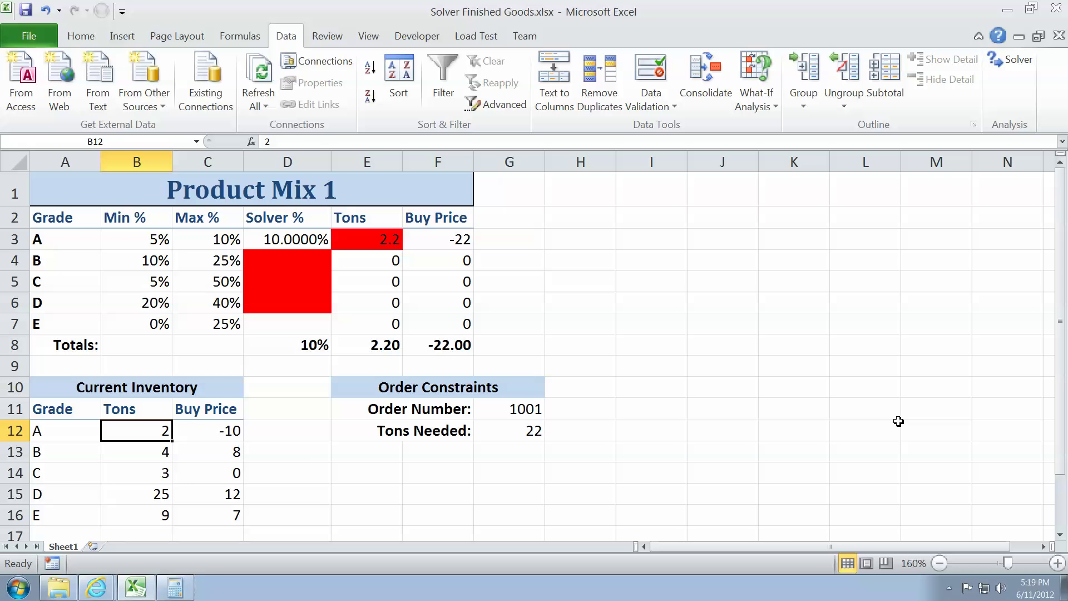
- Try 9% as grade A's Solver % in D3 and check the resulting tons in E3
{"action": "left_click", "coordinate": [291, 245]}
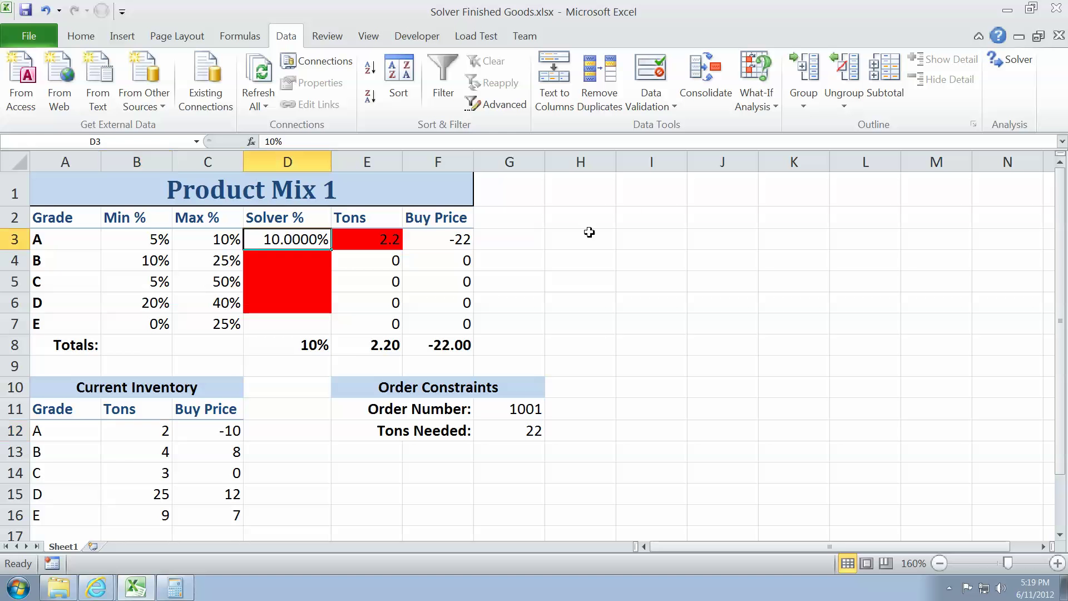
{"action": "type", "text": "9"}
{"action": "key", "text": "Return"}
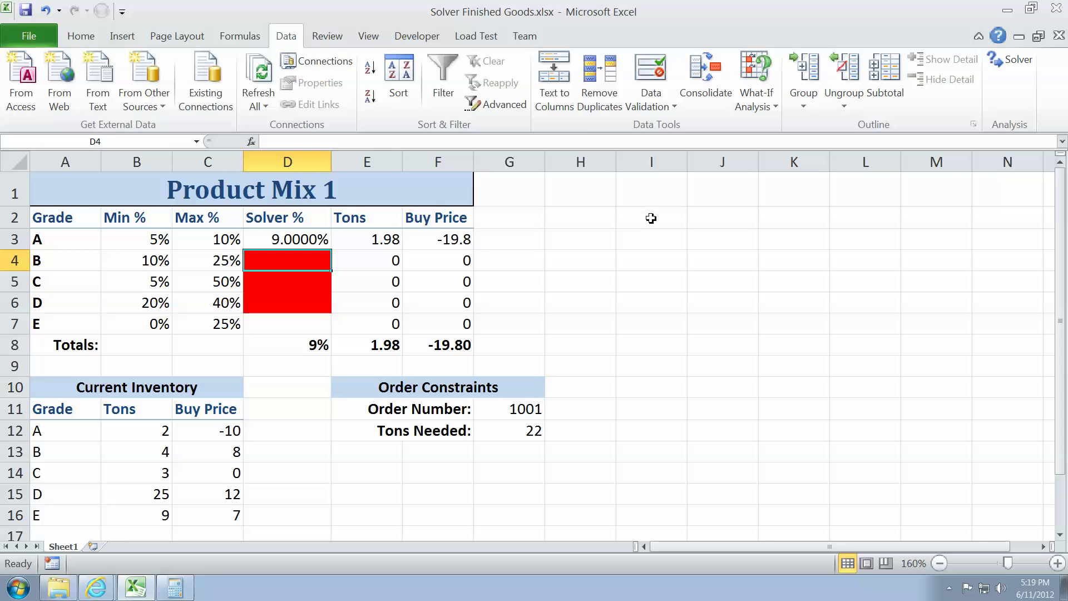
{"action": "left_click", "coordinate": [370, 236]}
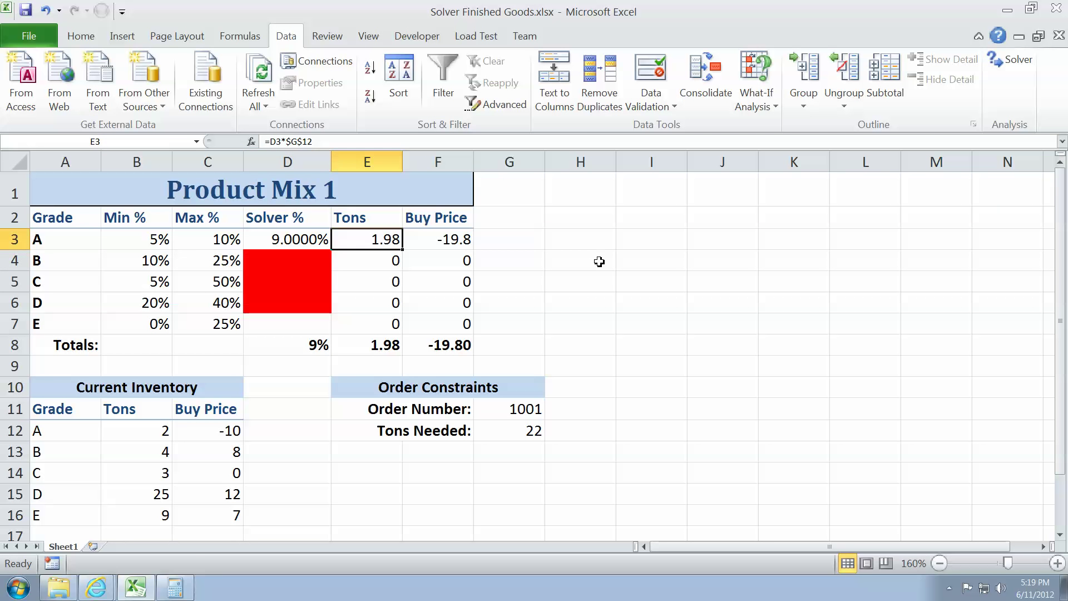
- Switch to Calculator to divide 2 by 22, and set grade A's Solver % in Excel cell D3 to 9.0909%
{"action": "left_click", "coordinate": [174, 587]}
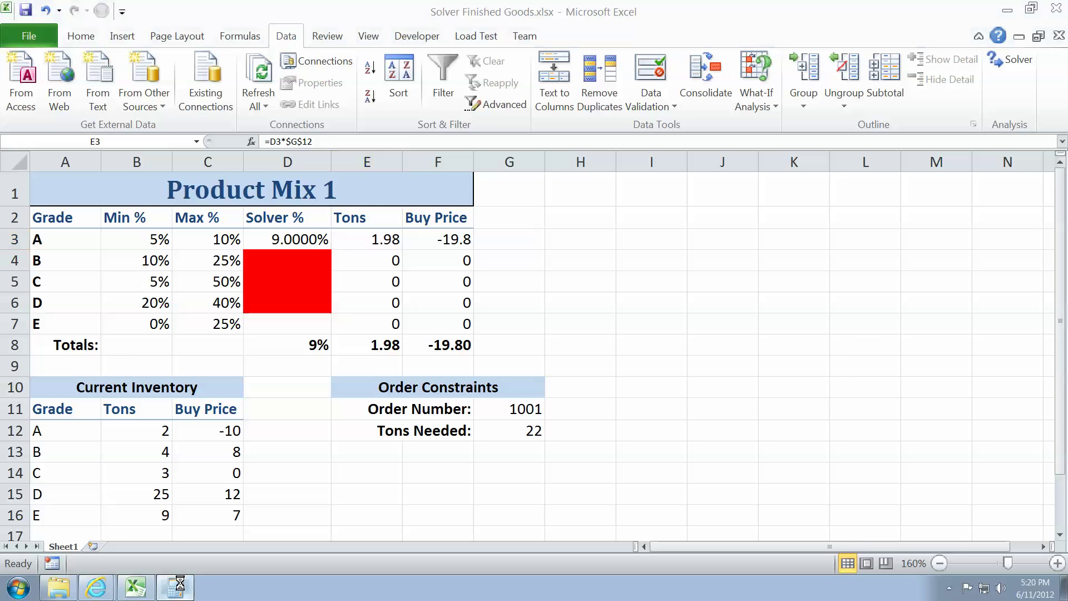
{"action": "left_click_drag", "start_coordinate": [658, 203], "coordinate": [640, 168]}
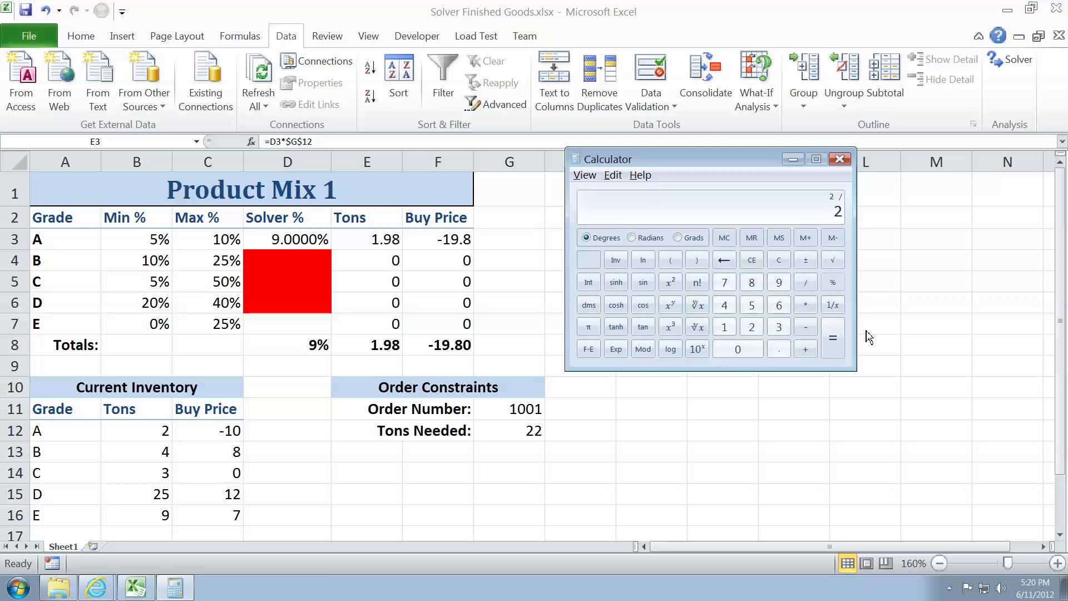
{"action": "key", "text": "Return"}
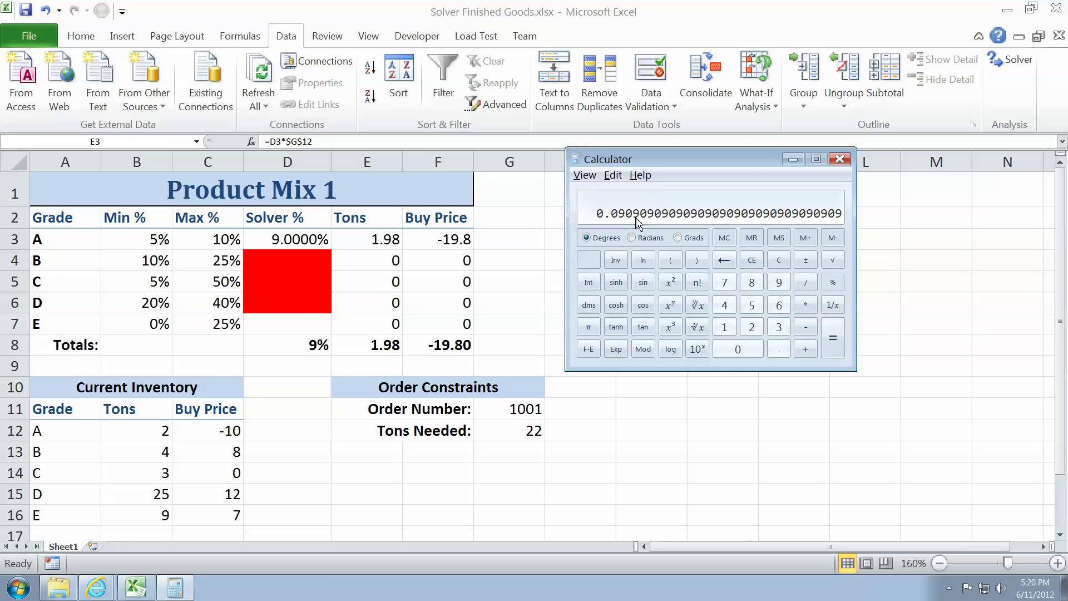
{"action": "left_click", "coordinate": [305, 239]}
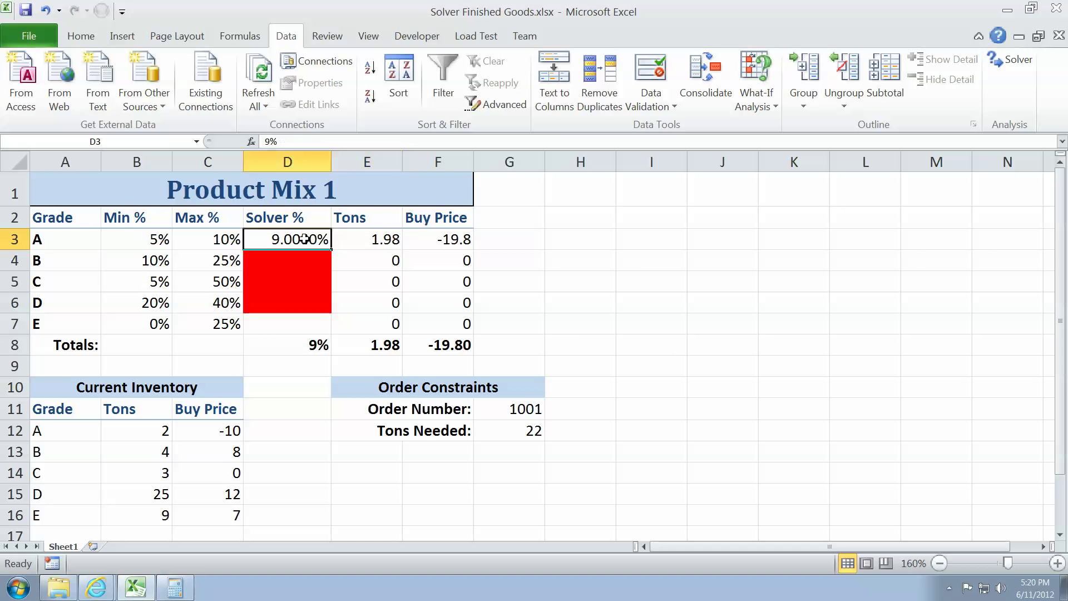
{"action": "type", "text": "9."}
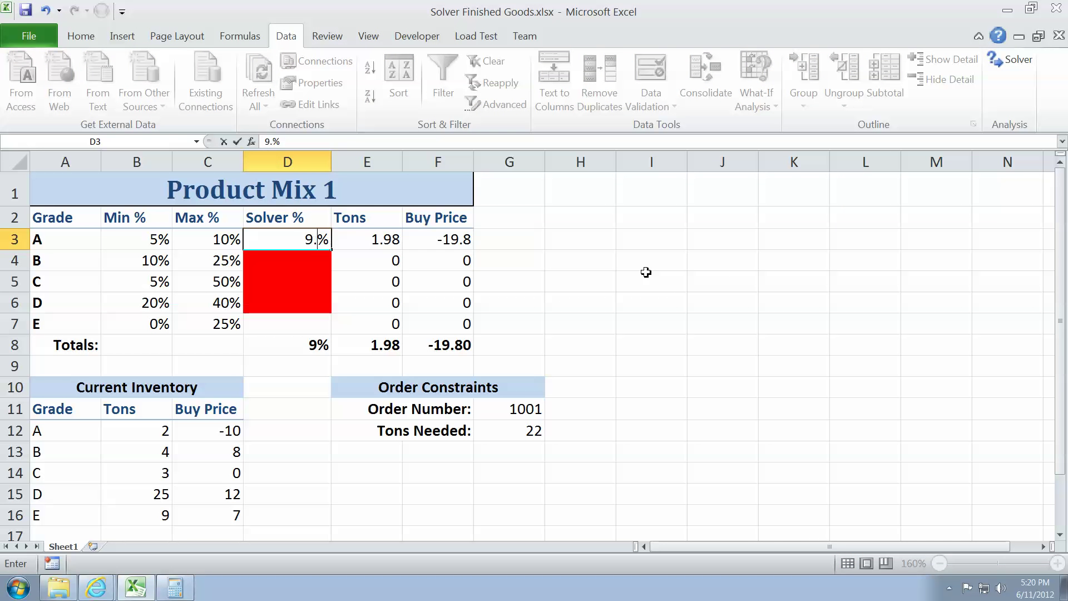
{"action": "type", "text": "0909"}
{"action": "key", "text": "Return"}
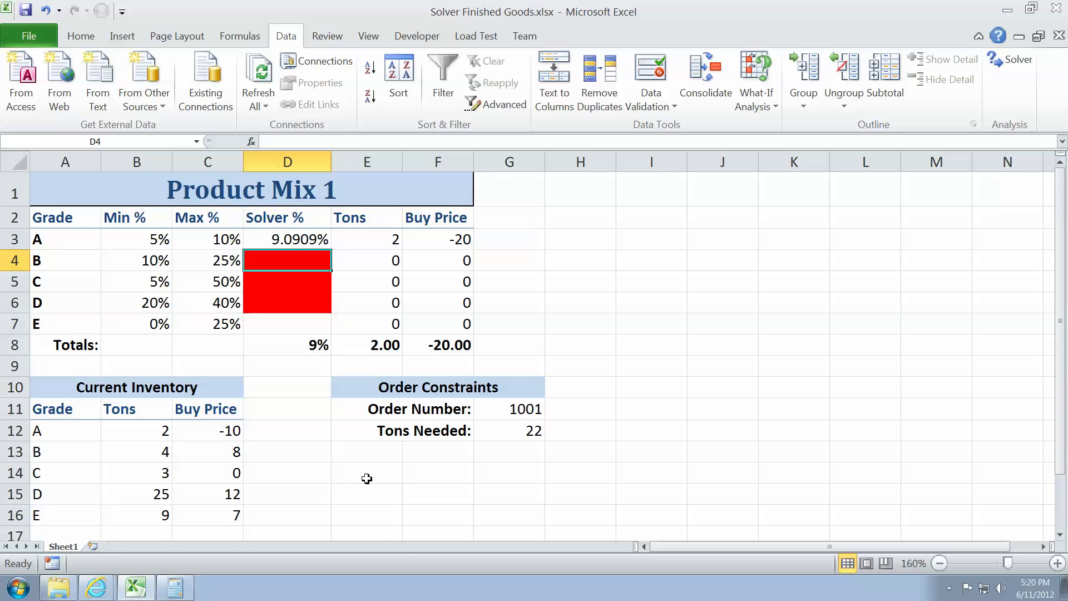
- Check grade C's buy price, try its maximum of 50% as the Solver % in D5 and check the resulting tons
{"action": "left_click", "coordinate": [90, 475]}
{"action": "left_click", "coordinate": [188, 476]}
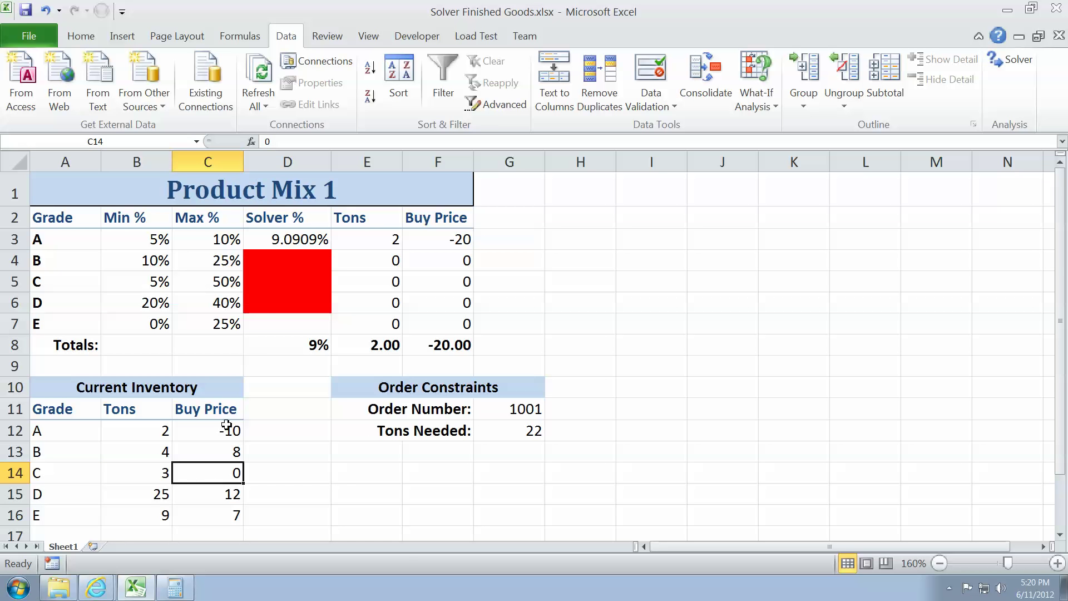
{"action": "left_click", "coordinate": [284, 285]}
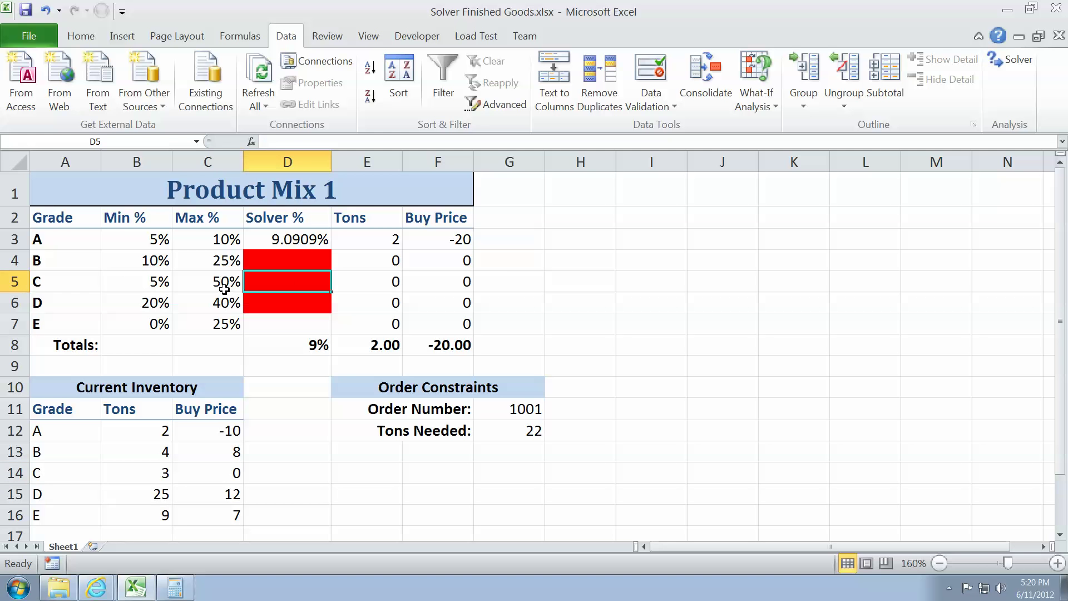
{"action": "type", "text": "50"}
{"action": "key", "text": "Return"}
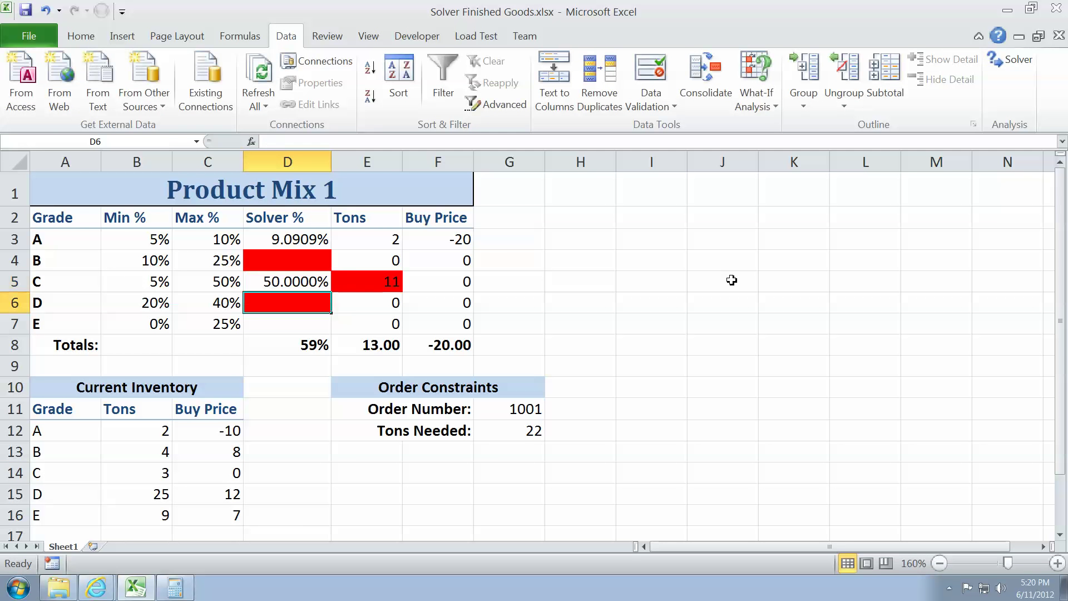
{"action": "left_click", "coordinate": [357, 277]}
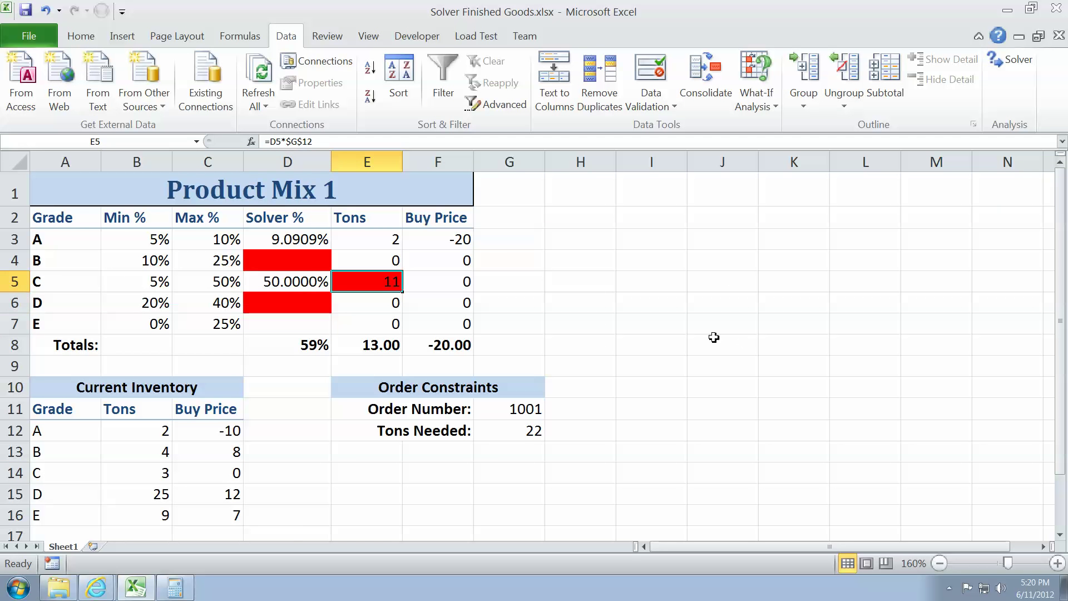
- Switch to Calculator to divide 3 by 22, set grade C's Solver % in Excel cell D5 to 13.6363% and check its tons
{"action": "left_click", "coordinate": [173, 590]}
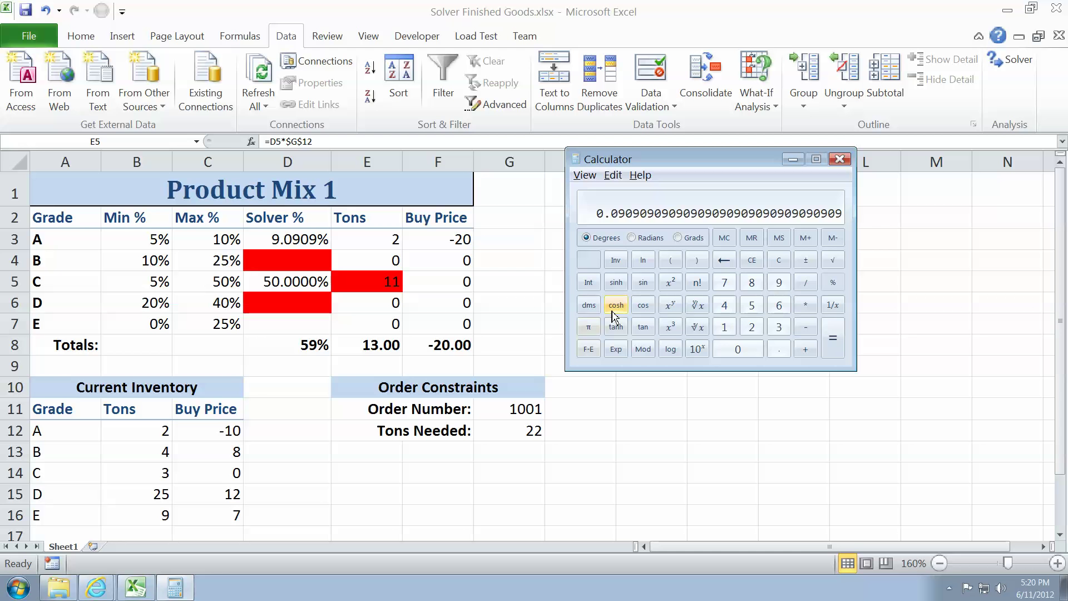
{"action": "key", "text": "Escape"}
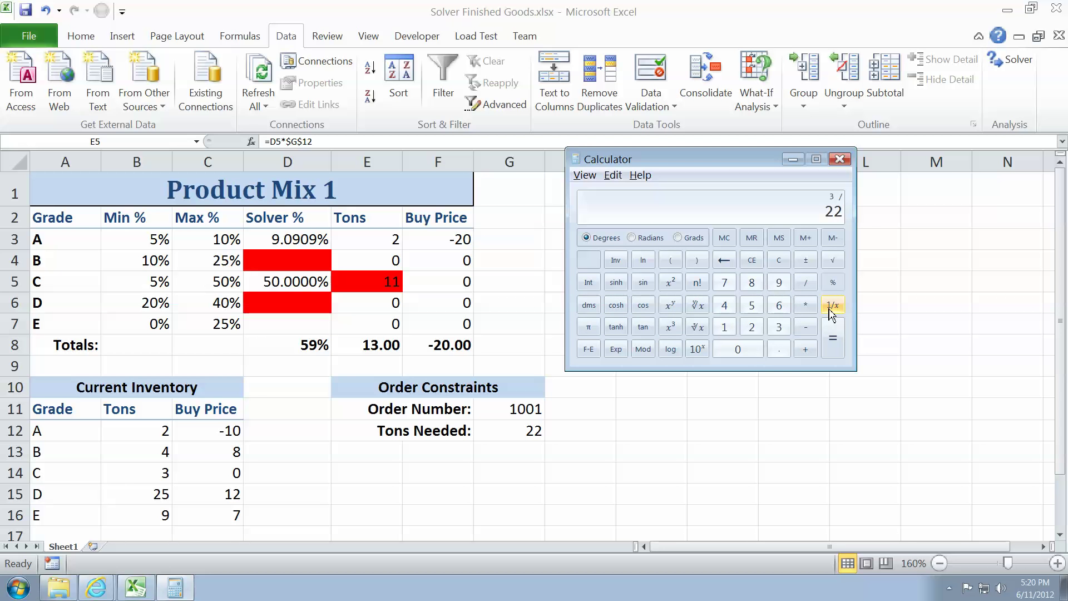
{"action": "key", "text": "Return"}
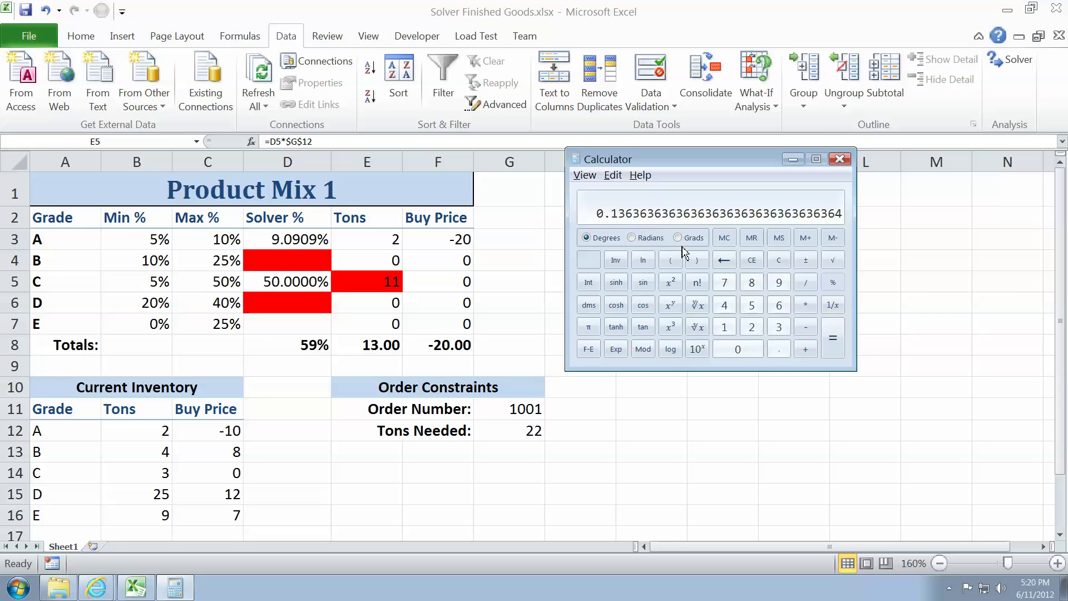
{"action": "left_click", "coordinate": [298, 280]}
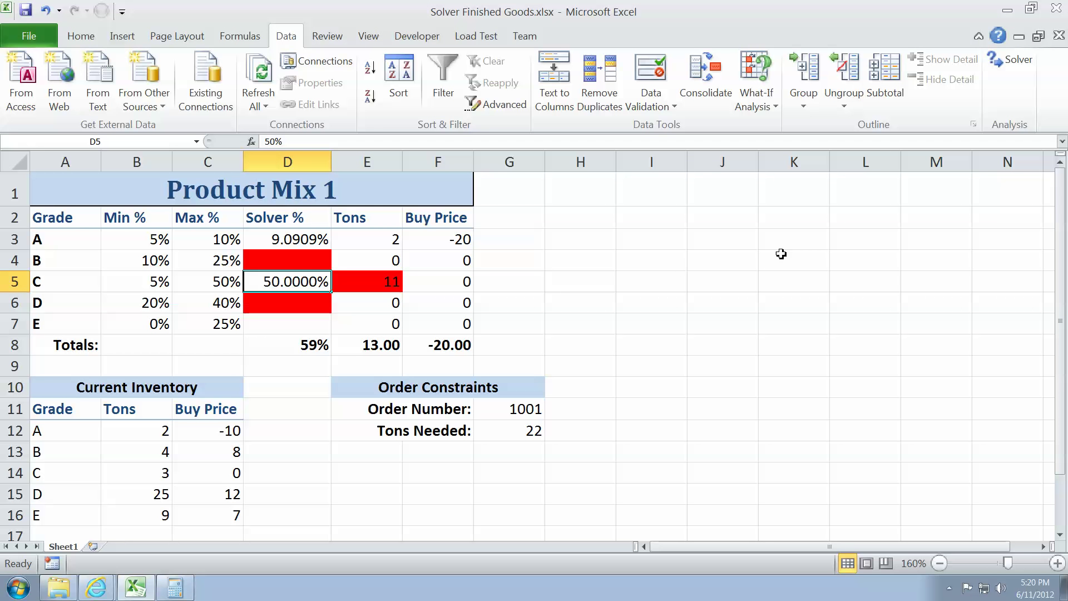
{"action": "type", "text": "13.6363"}
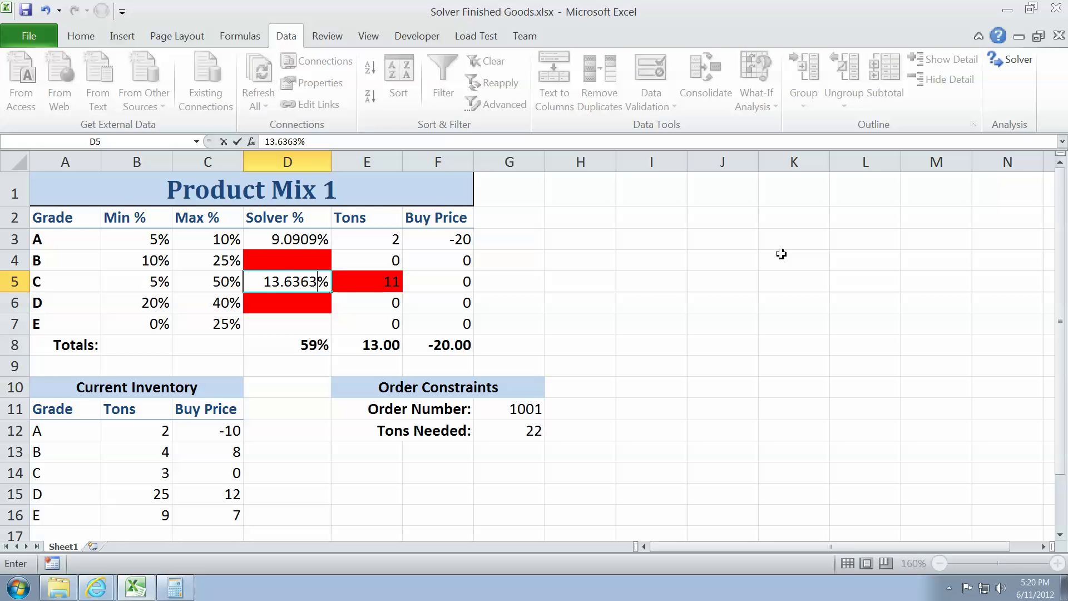
{"action": "key", "text": "Return"}
{"action": "left_click", "coordinate": [396, 278]}
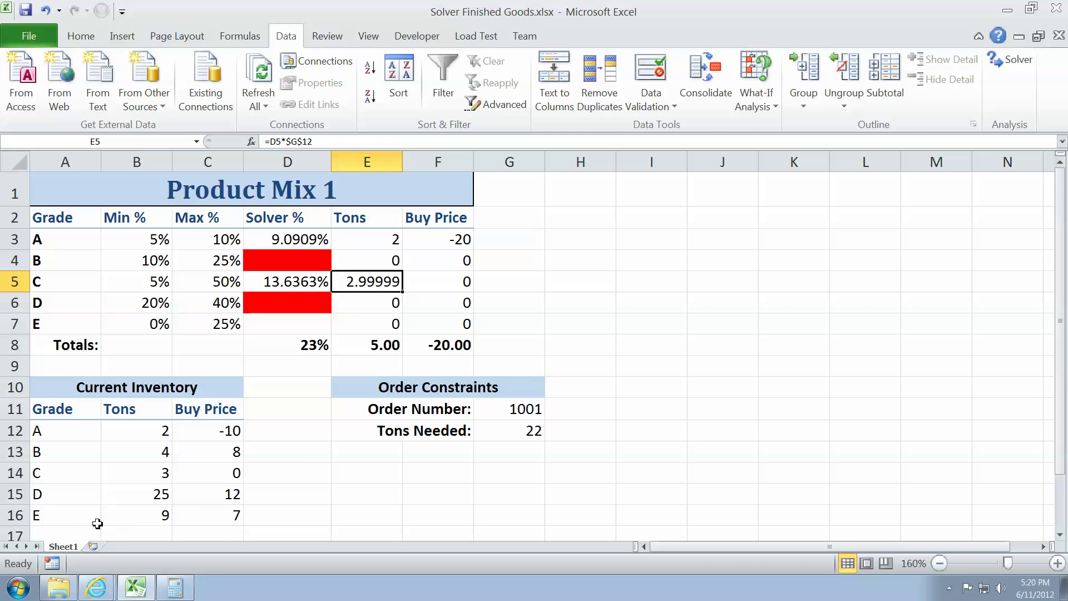
- Check grade E's inventory and buy price, set its Solver % in D7 to 25% and compare the resulting tons with the inventory
{"action": "left_click_drag", "start_coordinate": [71, 520], "coordinate": [189, 517]}
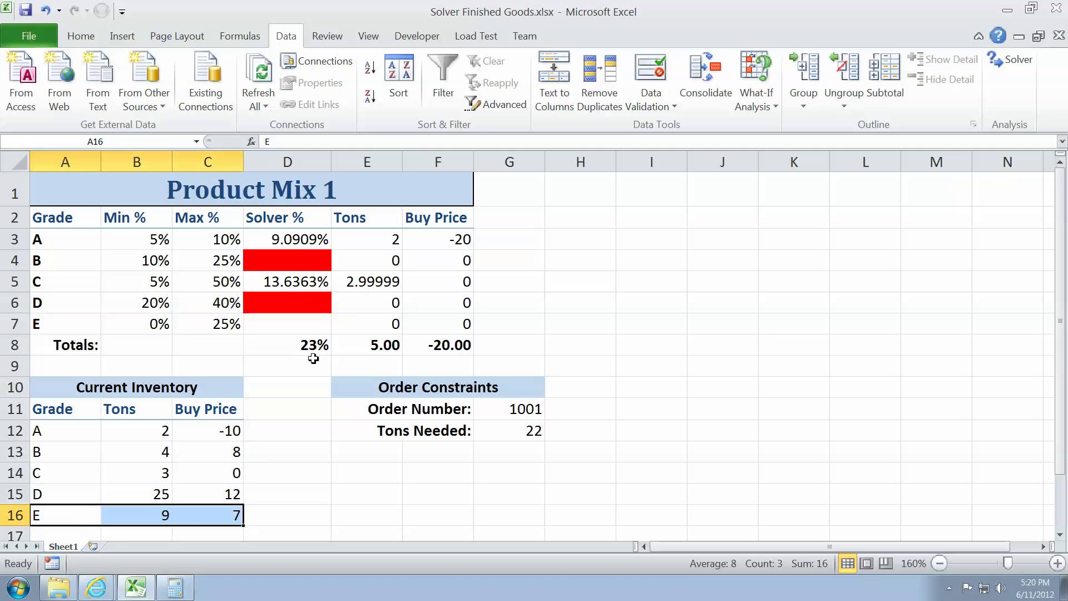
{"action": "left_click", "coordinate": [309, 323]}
{"action": "type", "text": "25"}
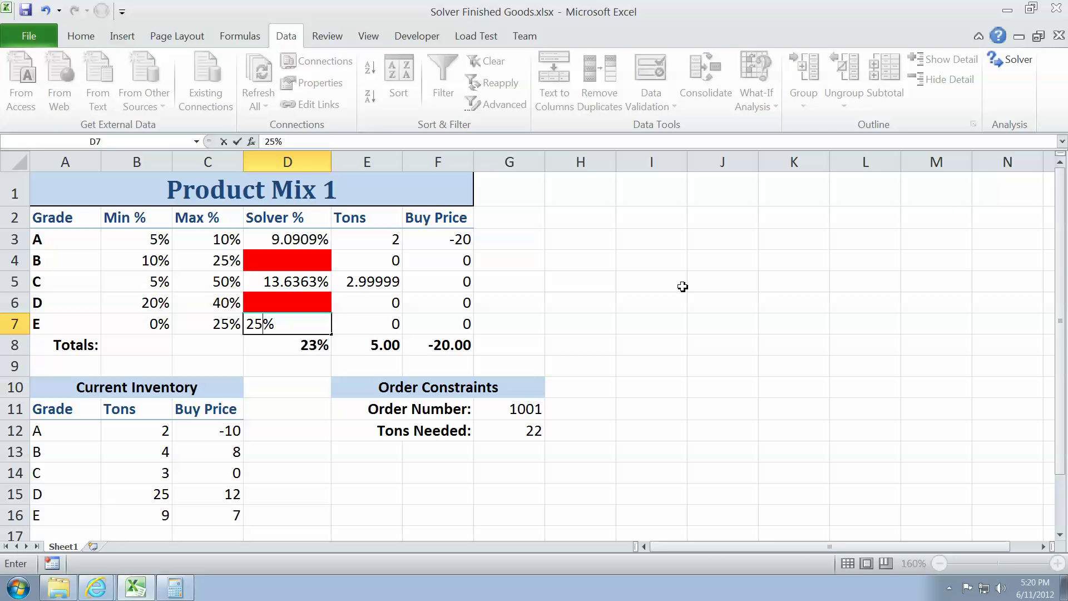
{"action": "key", "text": "Return"}
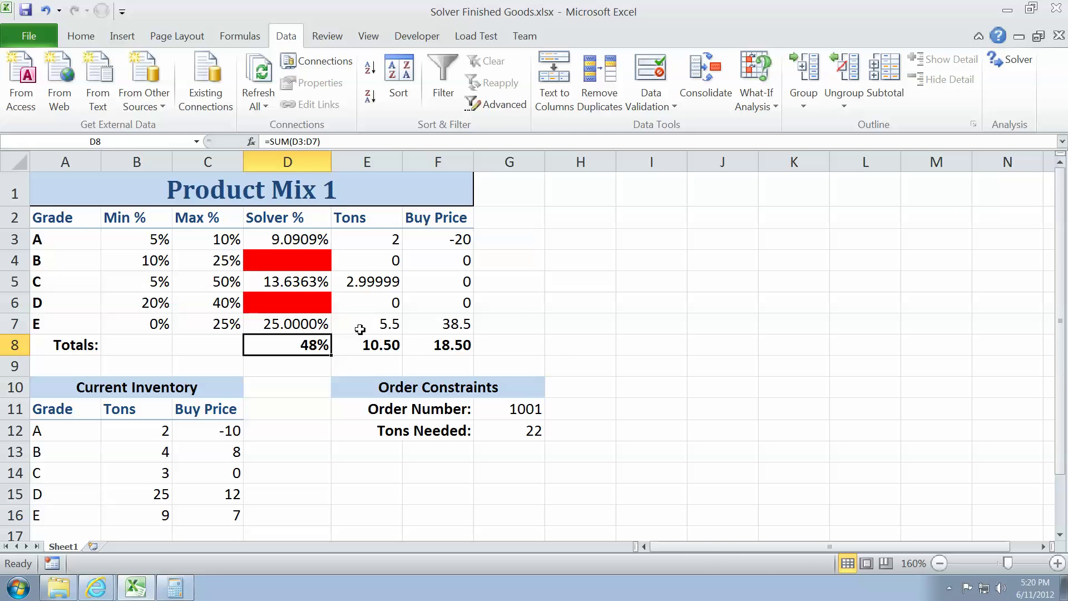
{"action": "left_click", "coordinate": [359, 328]}
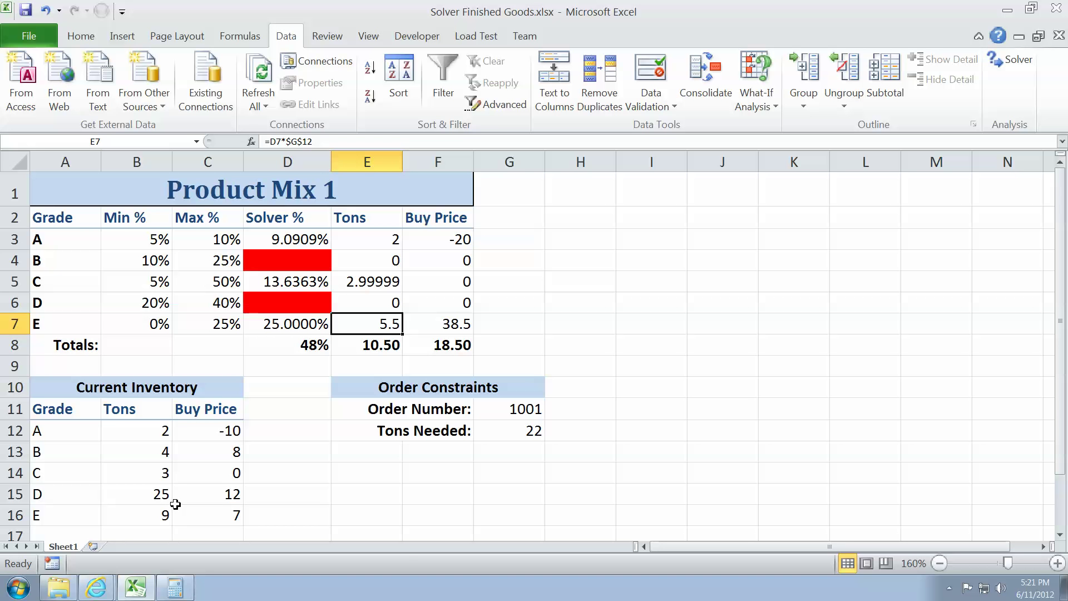
{"action": "left_click", "coordinate": [147, 515]}
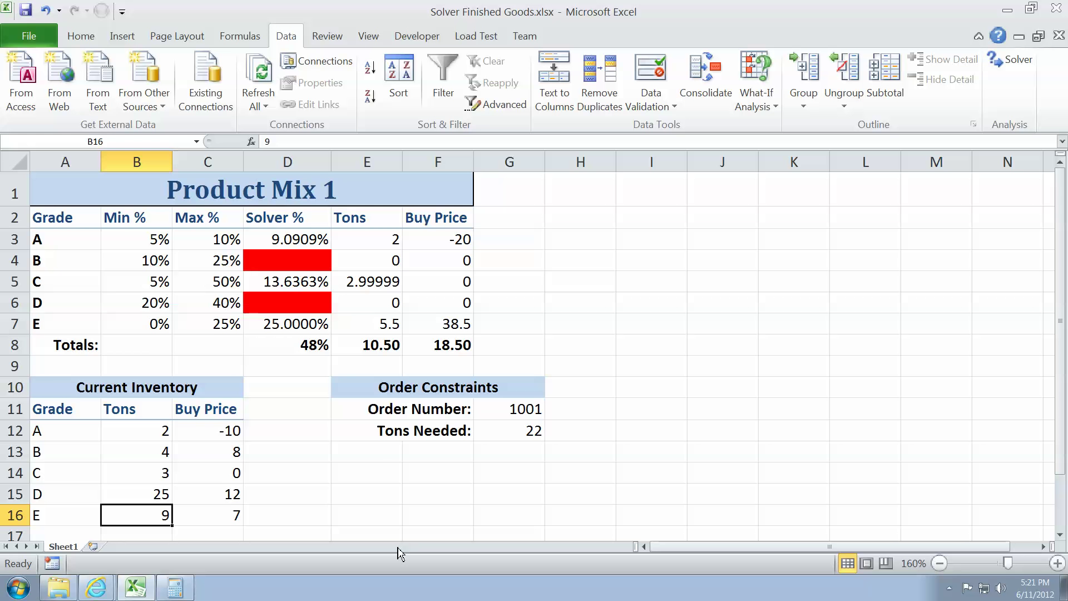
- Try grade B's maximum of 25% as its Solver % in D4 and check the resulting tons in E4
{"action": "left_click", "coordinate": [270, 260]}
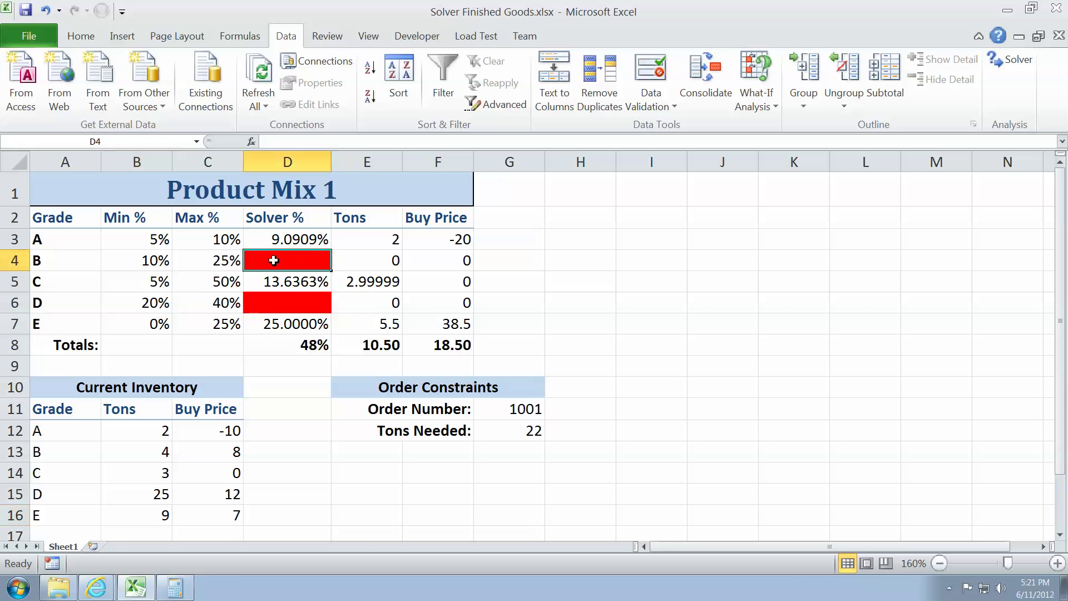
{"action": "type", "text": "25"}
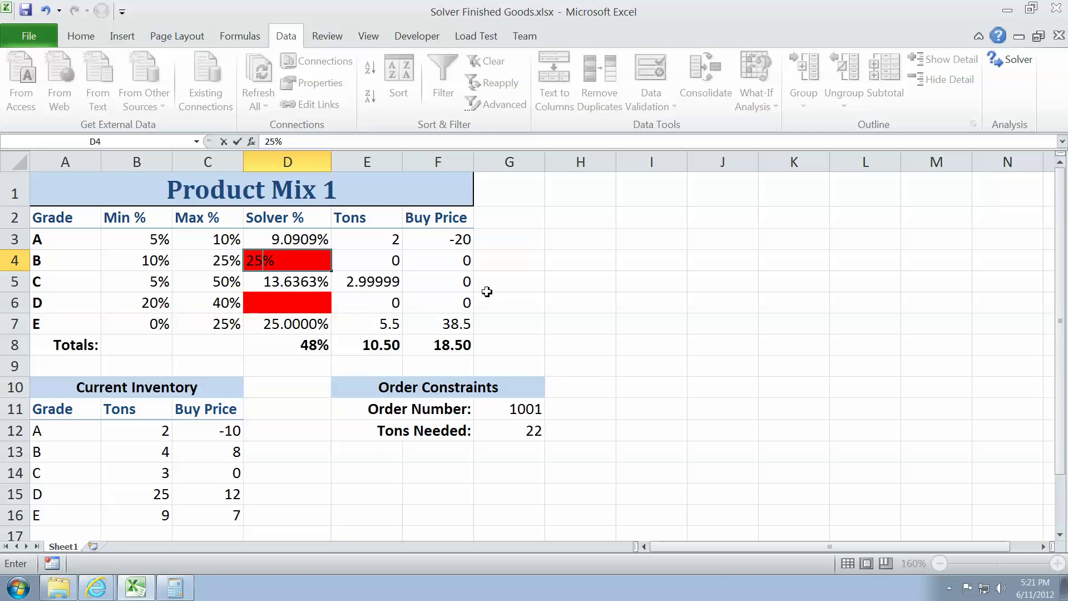
{"action": "key", "text": "Return"}
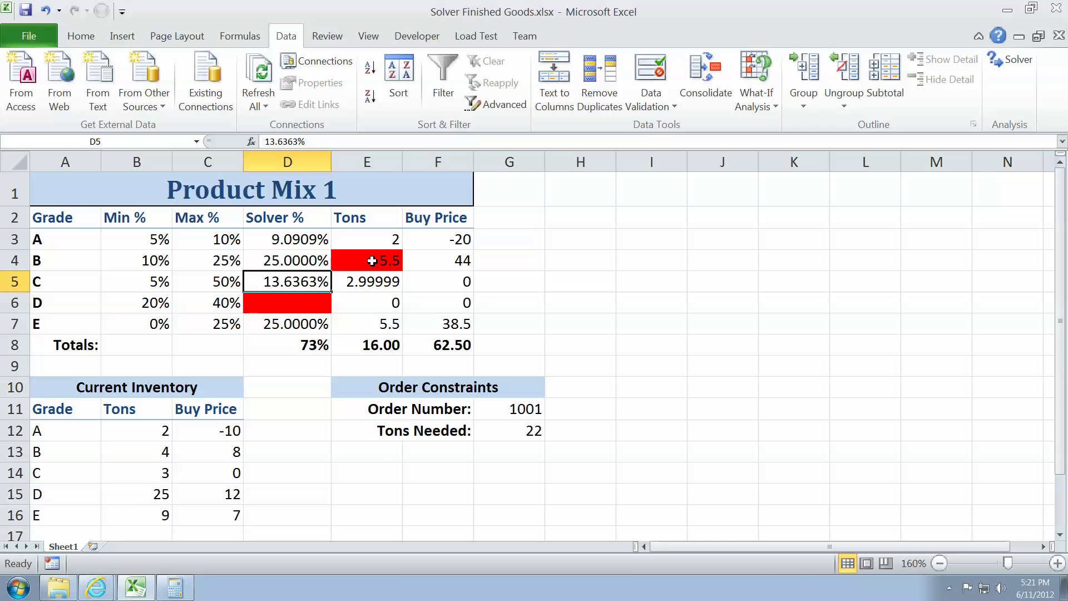
{"action": "left_click", "coordinate": [370, 260]}
- Switch to Calculator to divide 4 by 22, set grade B's Solver % in Excel cell D4 to 18.1818% and check its tons against inventory
{"action": "left_click", "coordinate": [298, 261]}
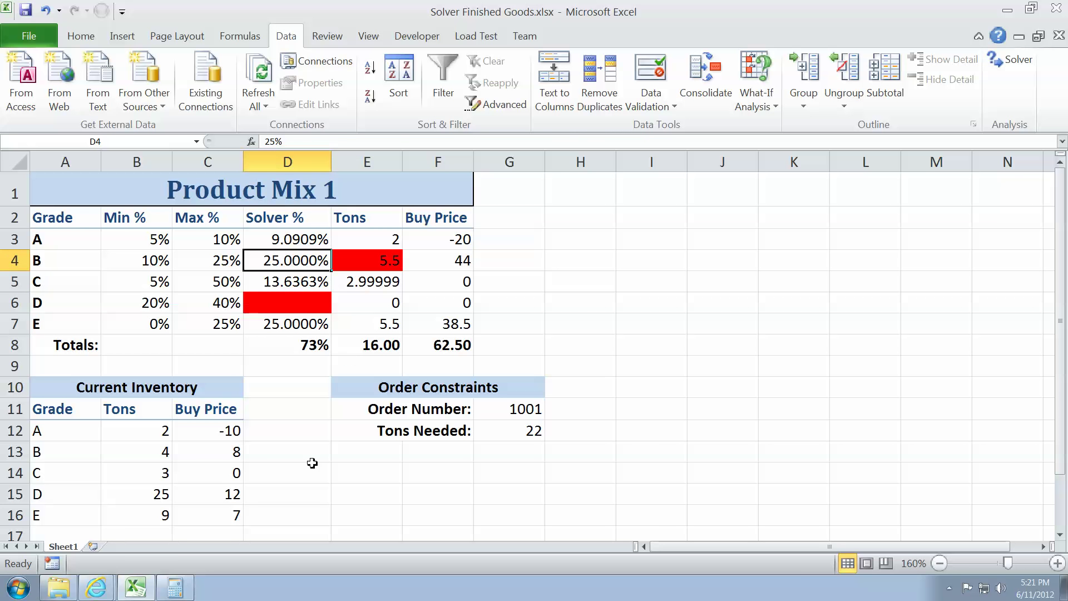
{"action": "left_click", "coordinate": [174, 590]}
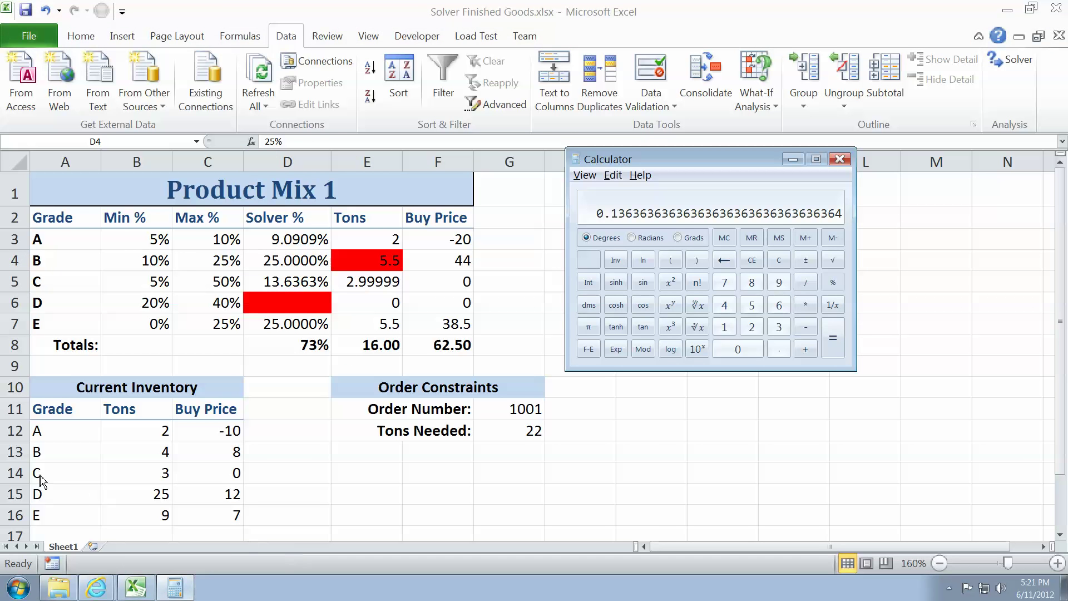
{"action": "key", "text": "Escape"}
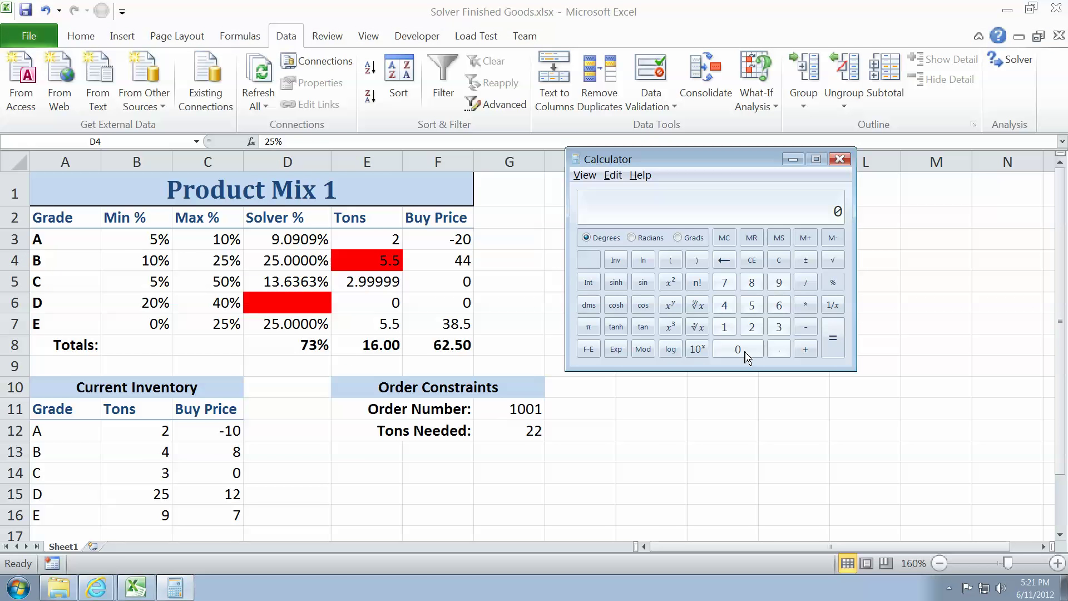
{"action": "type", "text": "4/22"}
{"action": "key", "text": "Return"}
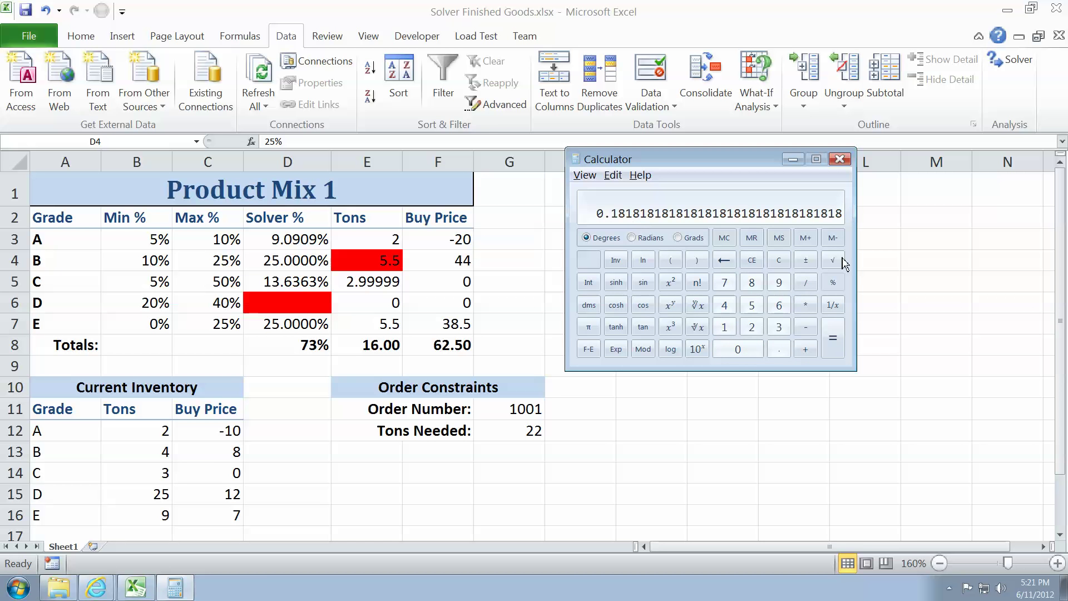
{"action": "left_click", "coordinate": [289, 260]}
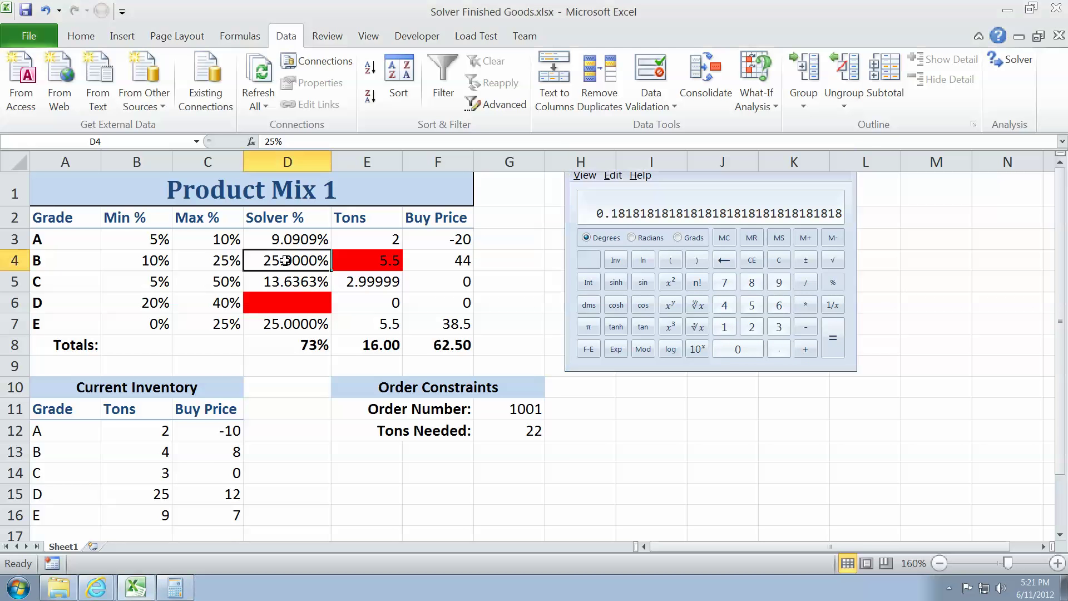
{"action": "type", "text": "18.1818"}
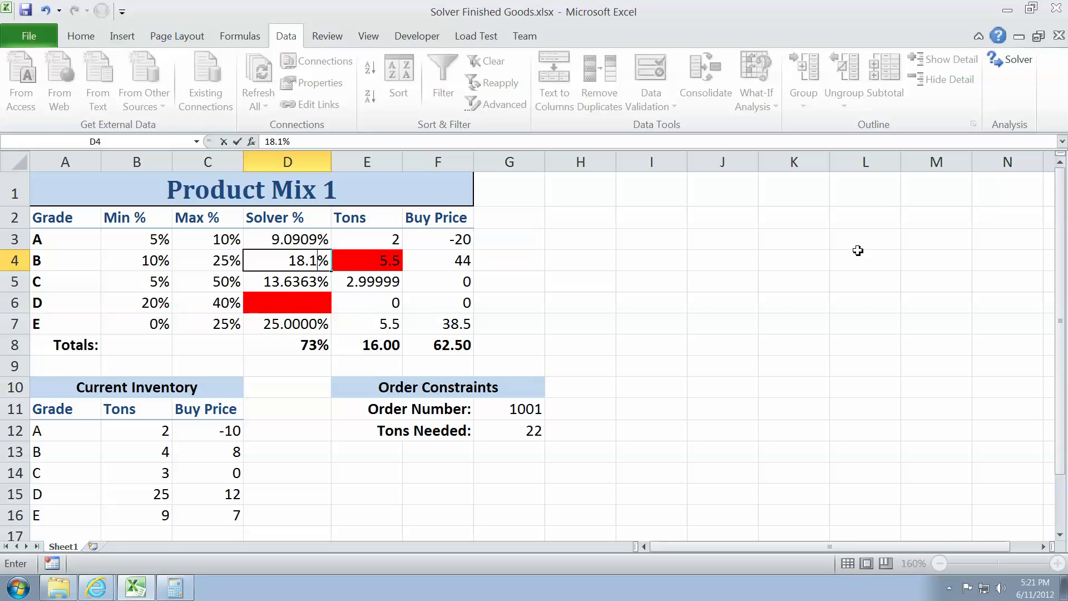
{"action": "key", "text": "Return"}
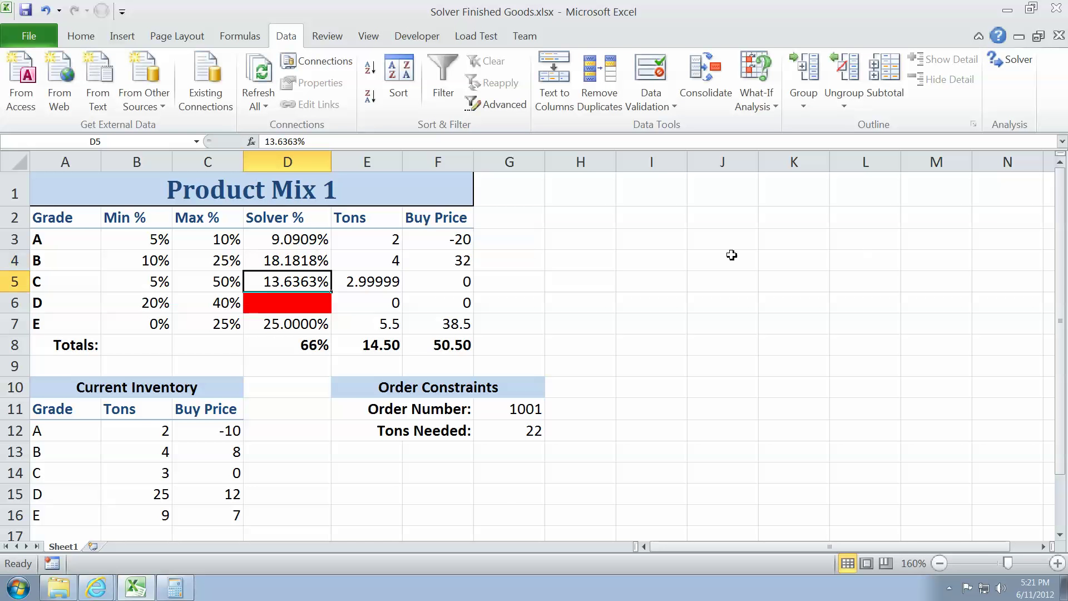
{"action": "left_click", "coordinate": [377, 264]}
{"action": "left_click", "coordinate": [152, 456]}
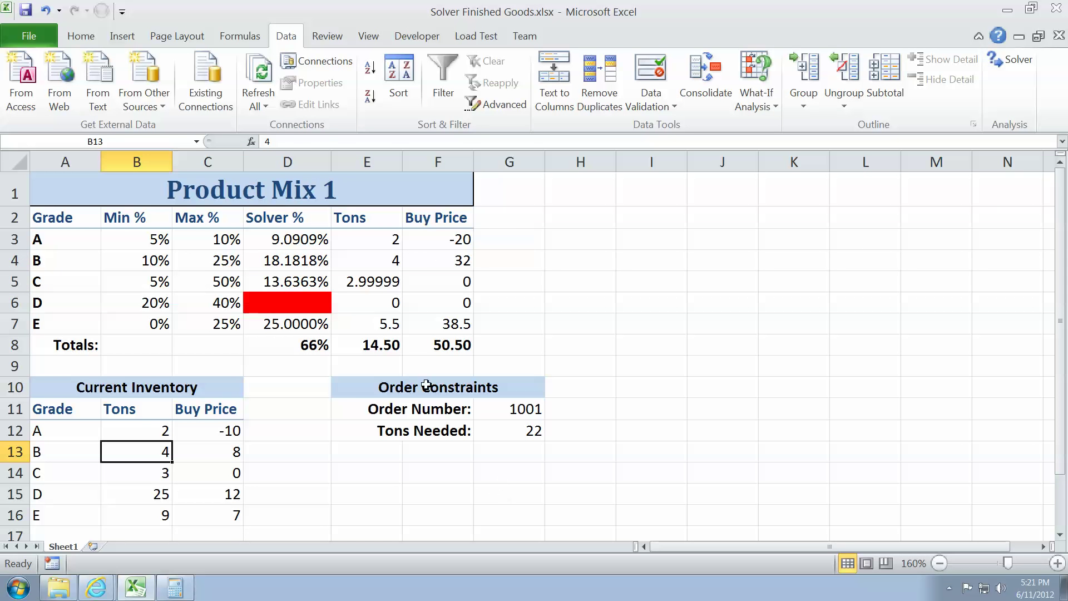
- Set grade D's Solver % in D6 to 34%, then check the total percentage, total tons against tons needed, and total buy price
{"action": "left_click", "coordinate": [305, 345]}
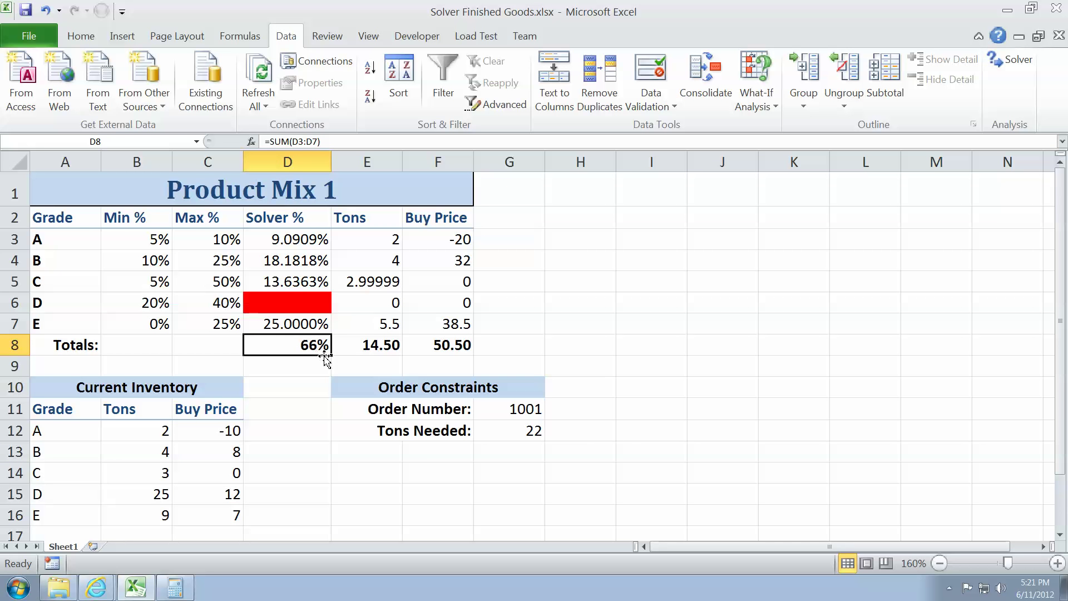
{"action": "left_click", "coordinate": [292, 303]}
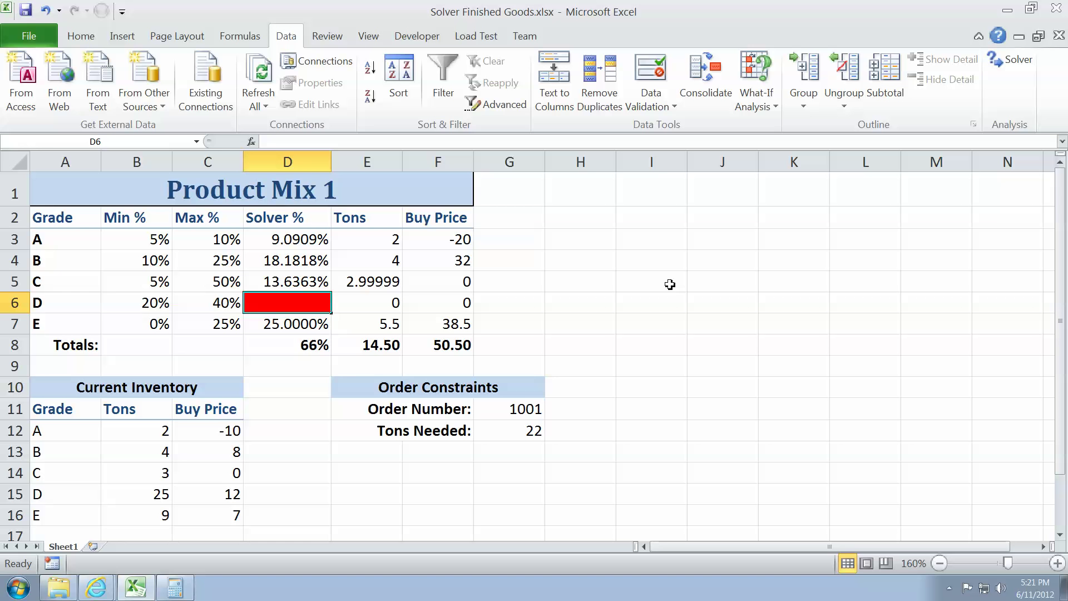
{"action": "type", "text": "34%"}
{"action": "key", "text": "Return"}
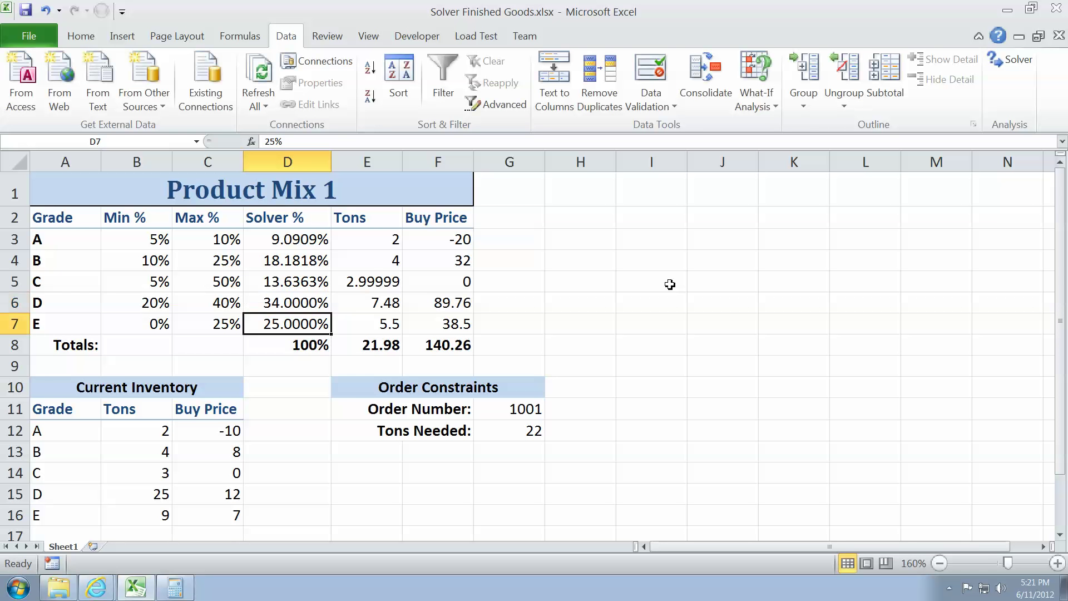
{"action": "left_click", "coordinate": [313, 347]}
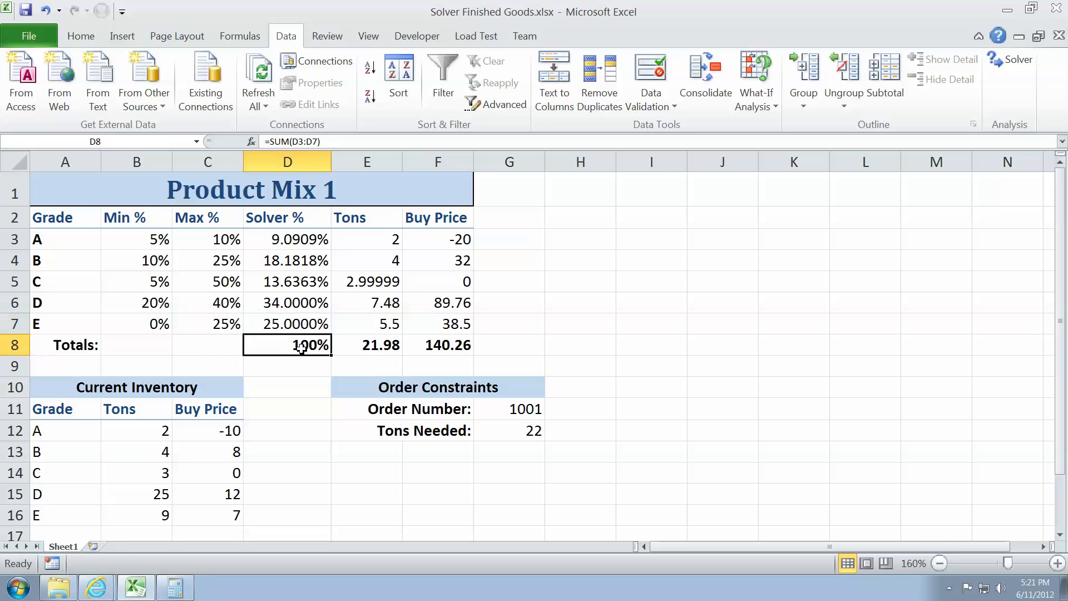
{"action": "left_click", "coordinate": [382, 302]}
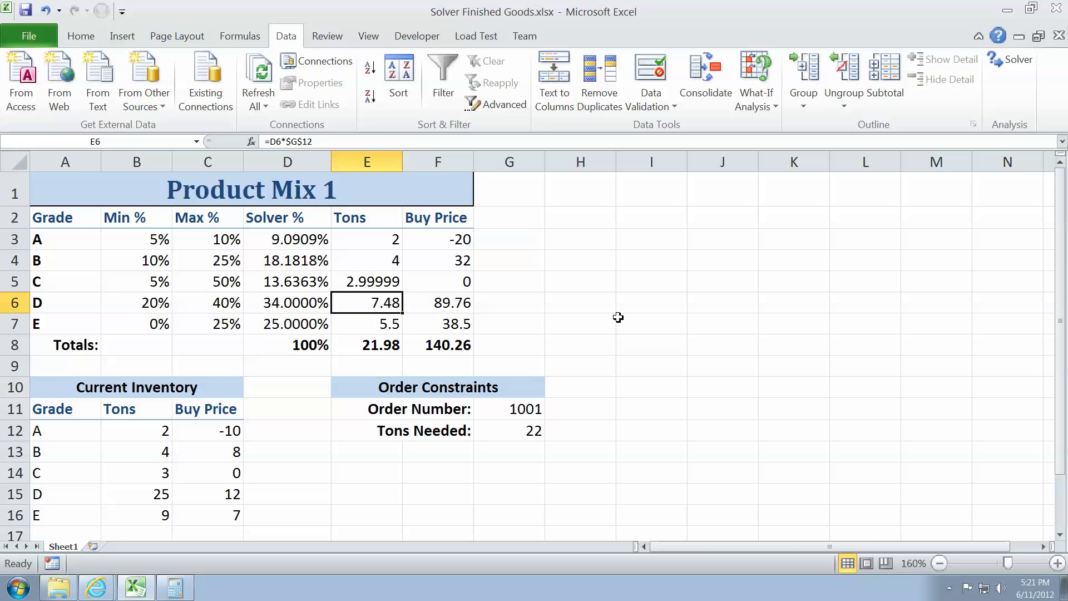
{"action": "left_click", "coordinate": [392, 345]}
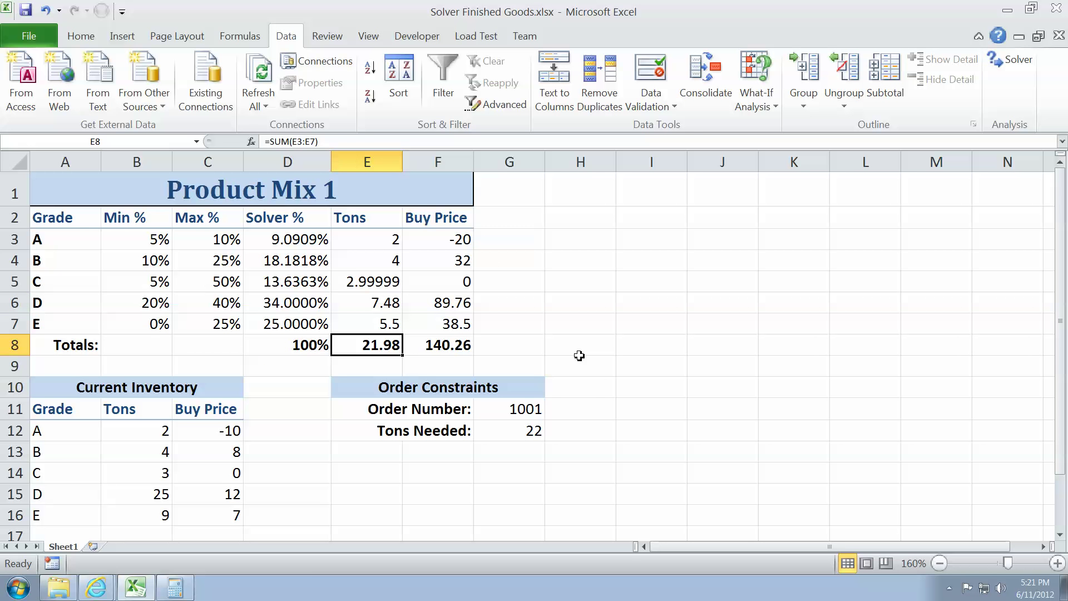
{"action": "left_click", "coordinate": [529, 433]}
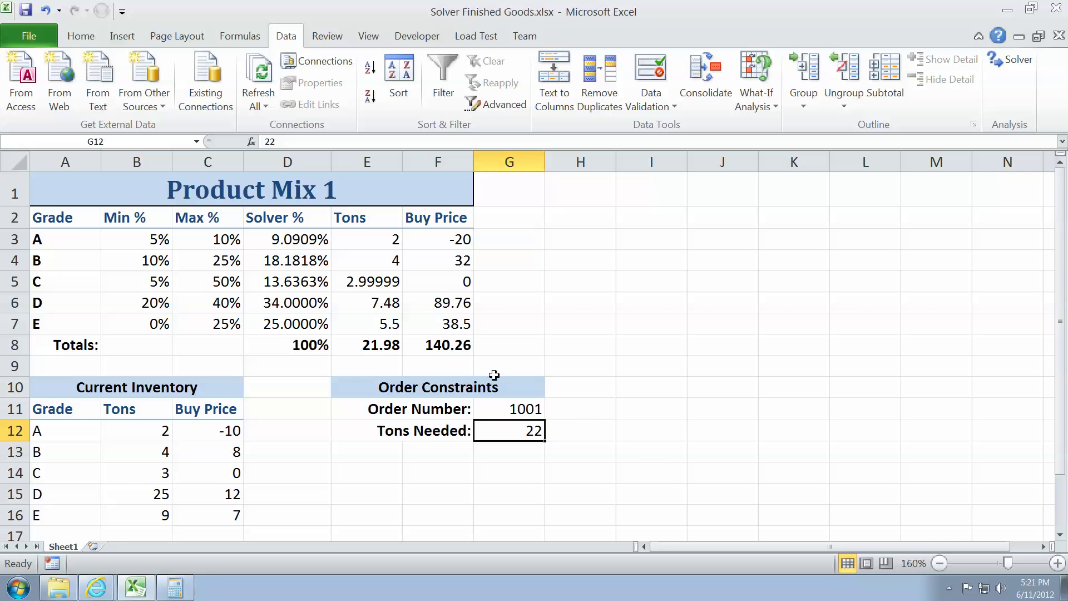
{"action": "left_click", "coordinate": [452, 342]}
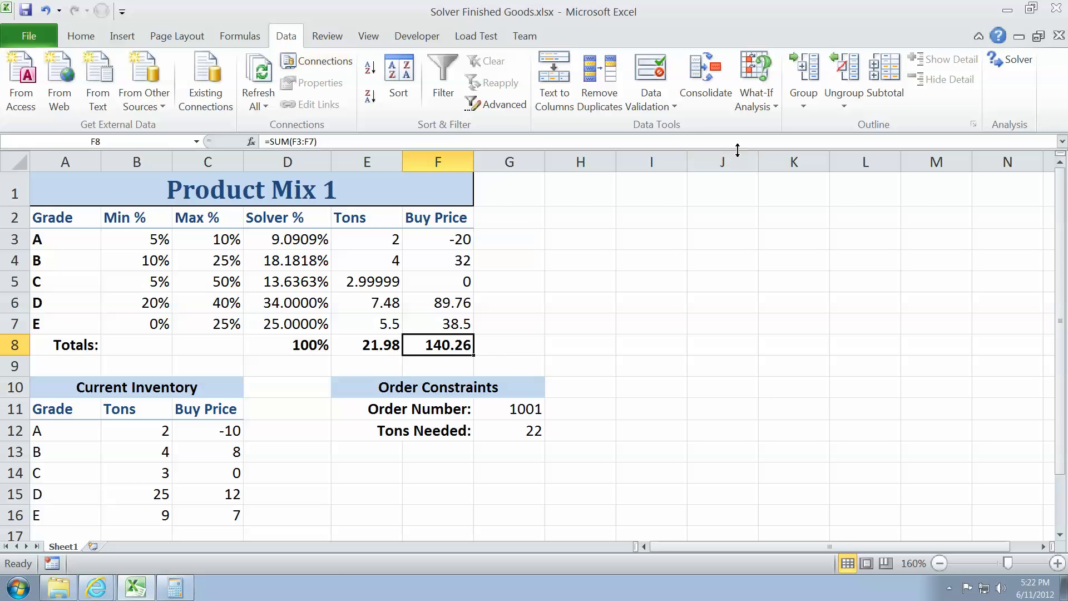
- Save the current D3:D7 percentages as a new scenario, named with the author's first name followed by "Trial & Error"
{"action": "left_click", "coordinate": [773, 103]}
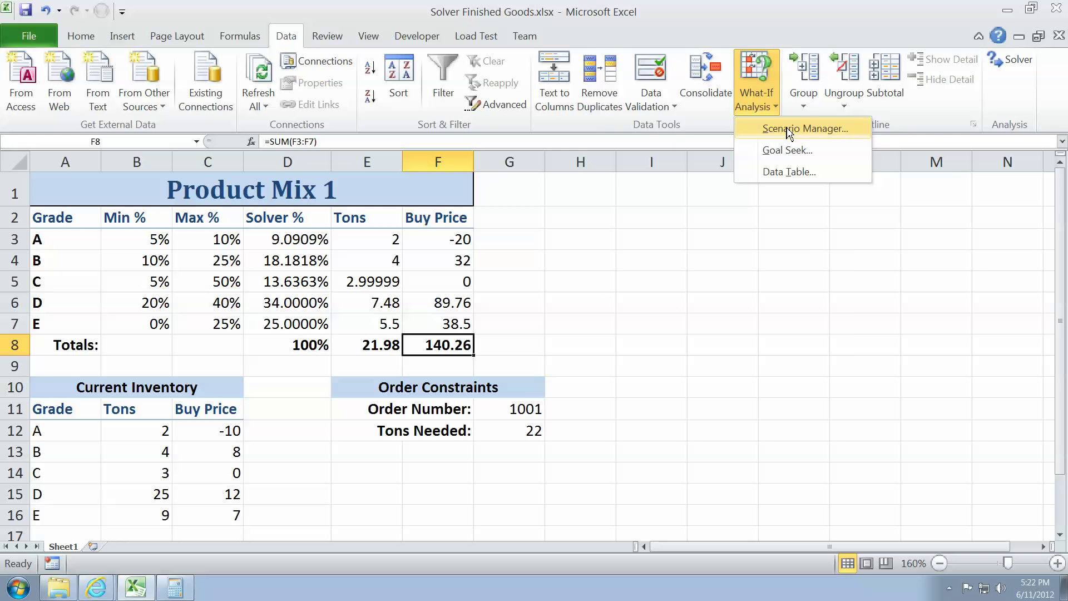
{"action": "left_click", "coordinate": [789, 129]}
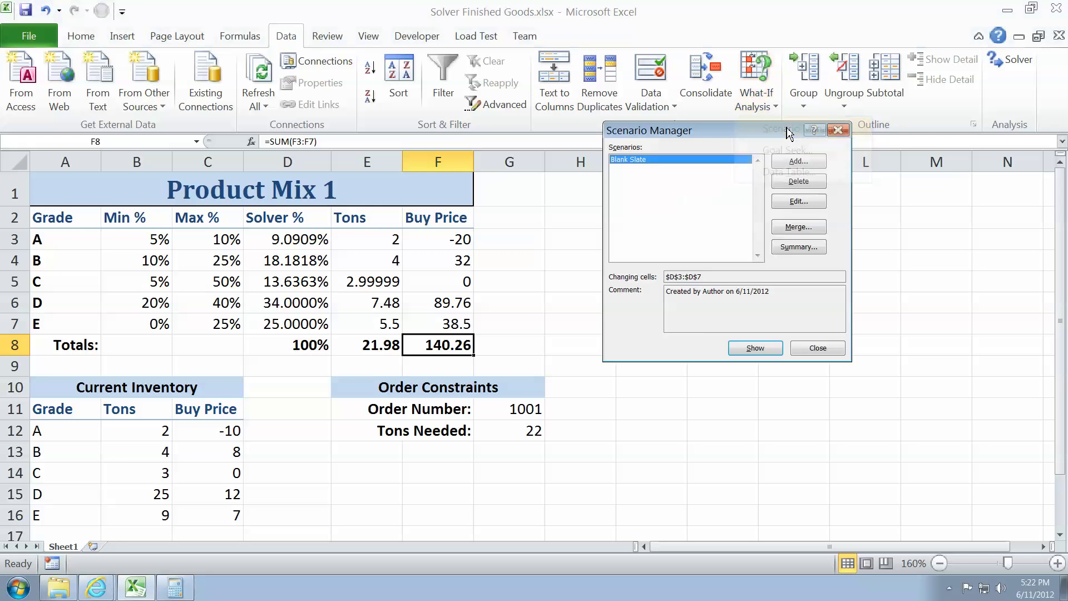
{"action": "left_click", "coordinate": [806, 165]}
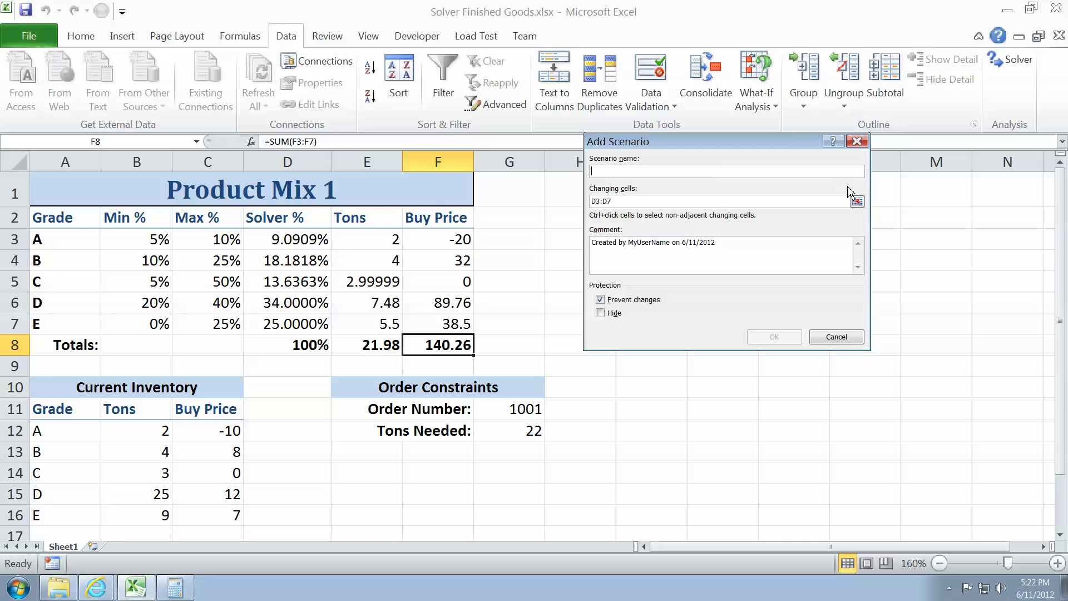
{"action": "type", "text": "Peter Trial & Error"}
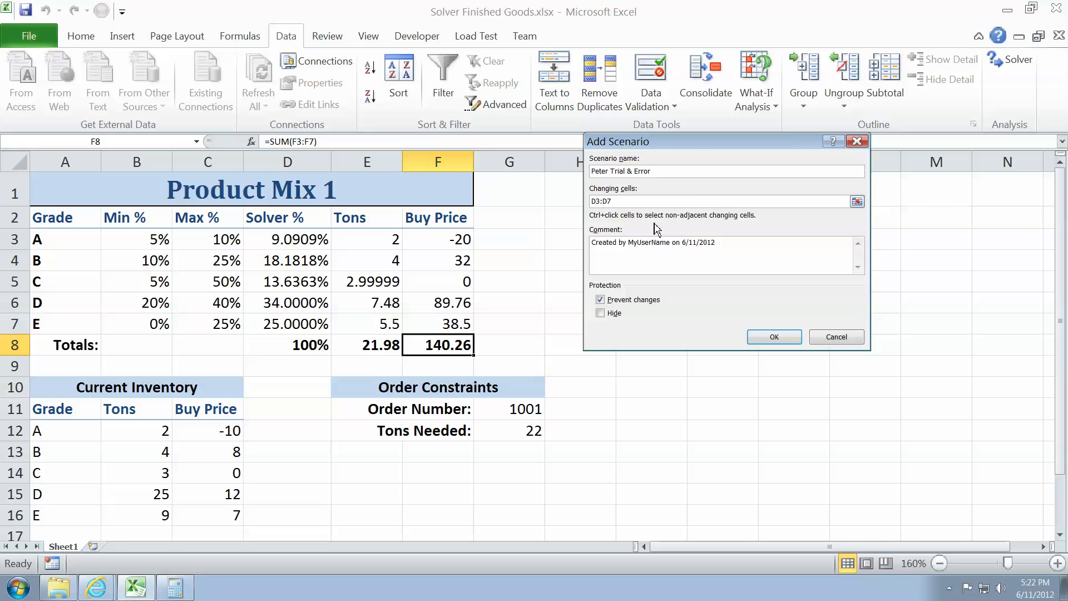
{"action": "left_click", "coordinate": [635, 203]}
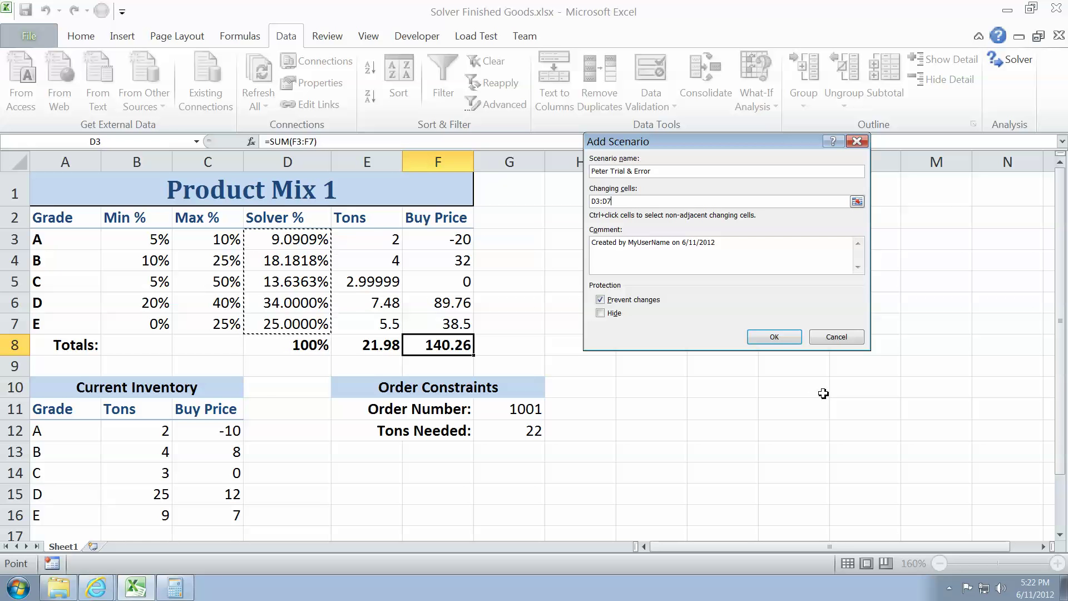
{"action": "left_click", "coordinate": [775, 339]}
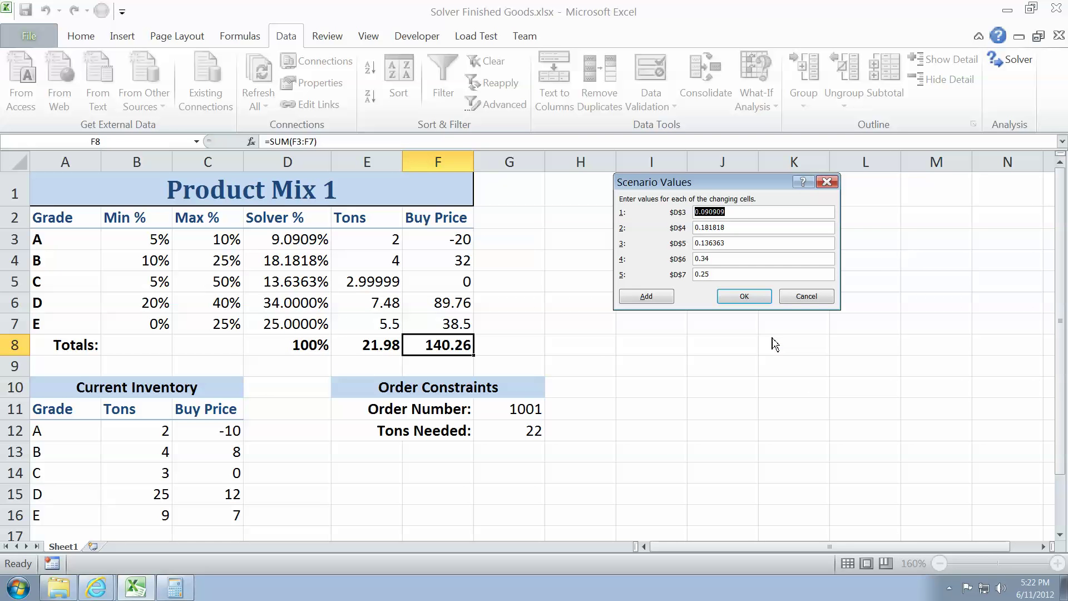
{"action": "left_click", "coordinate": [750, 297]}
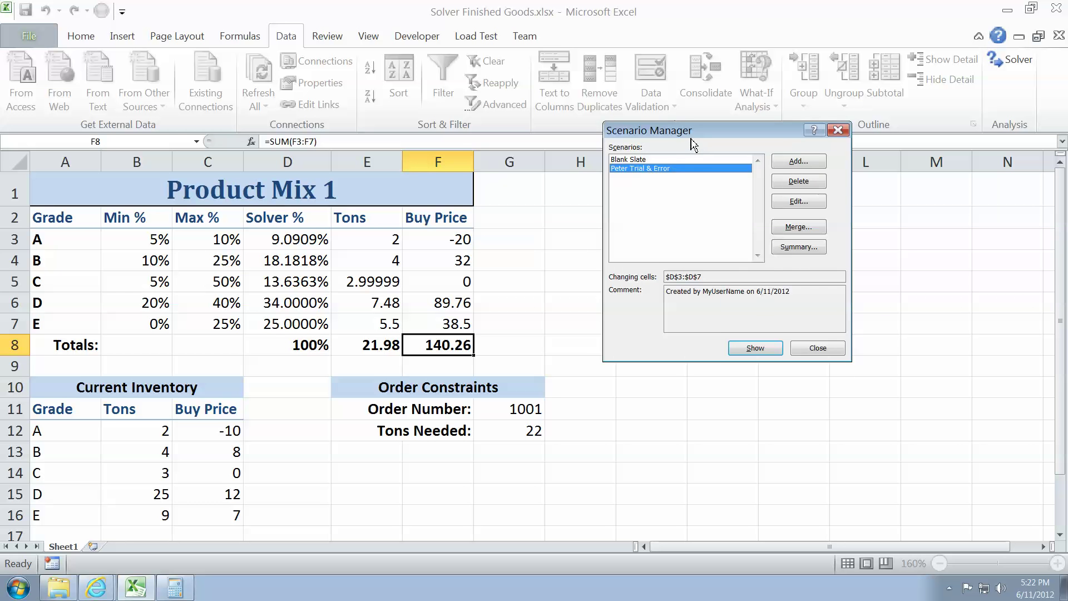
- Show the Blank Slate scenario, switch back to the Trial & Error scenario and close the Scenario Manager
{"action": "left_click_drag", "start_coordinate": [691, 134], "coordinate": [693, 202]}
{"action": "left_click", "coordinate": [661, 229]}
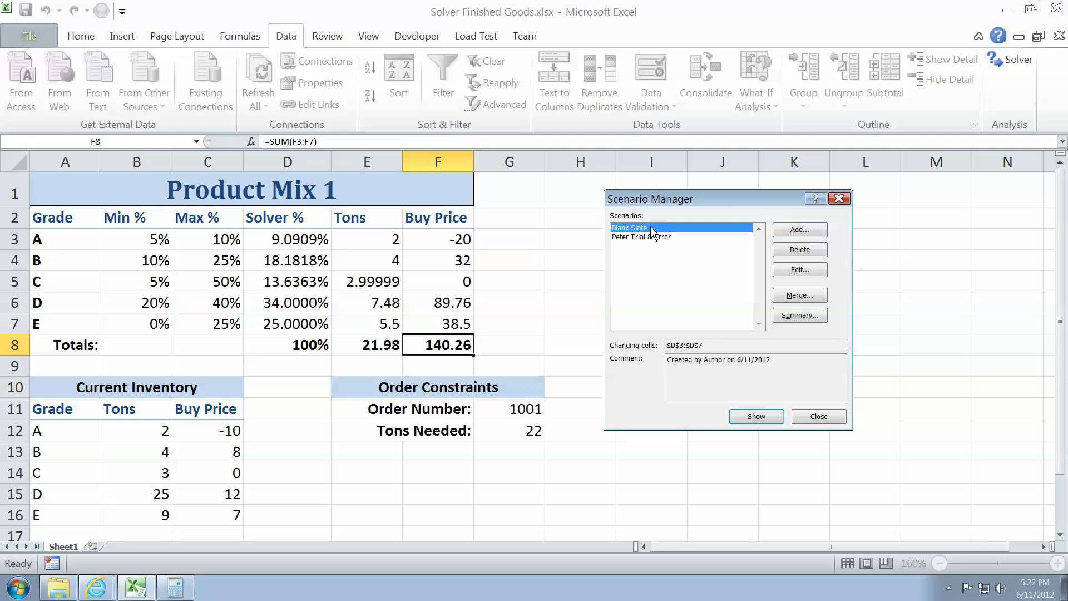
{"action": "left_click", "coordinate": [777, 421]}
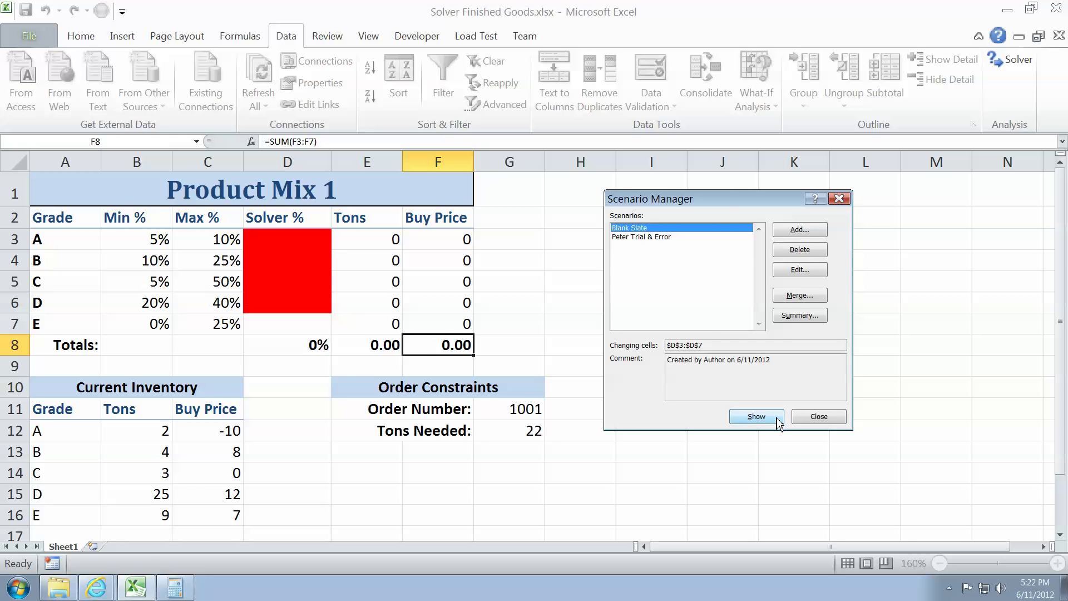
{"action": "double_click", "coordinate": [662, 237]}
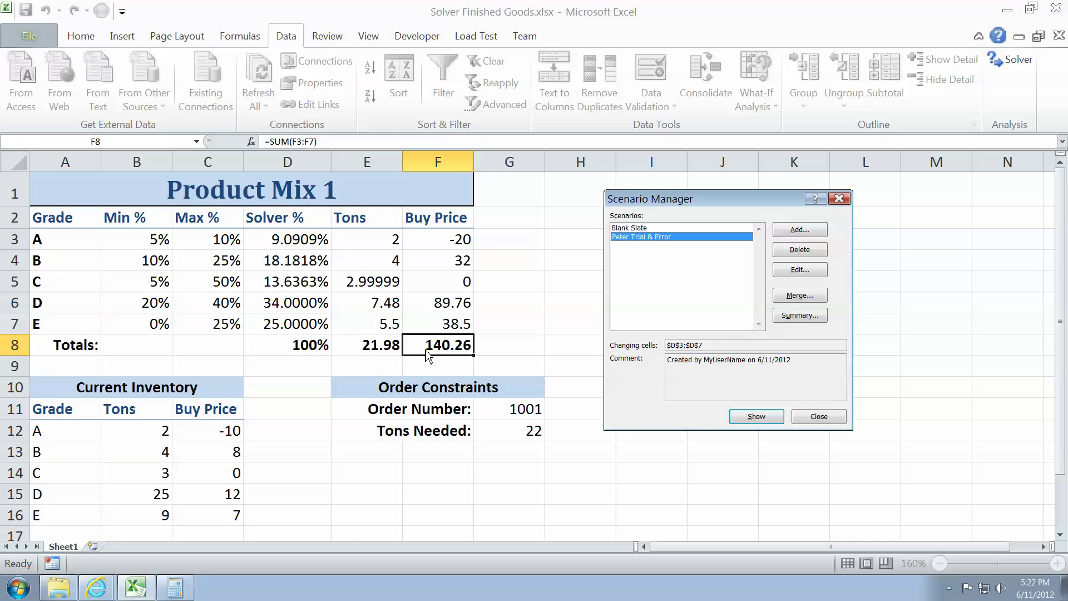
{"action": "left_click", "coordinate": [818, 417]}
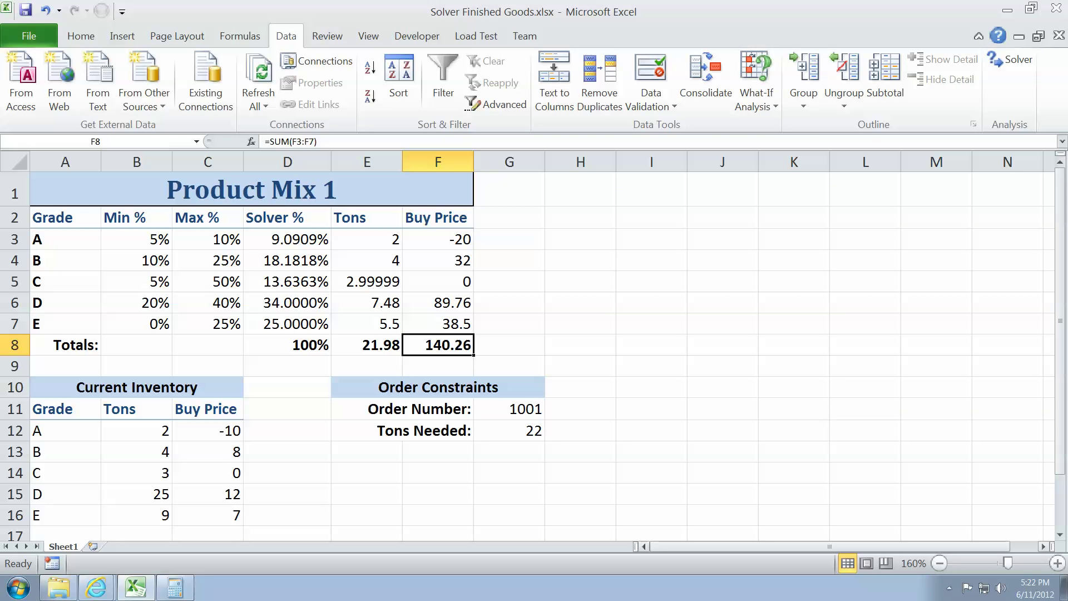
- Show the Blank Slate scenario to clear the Solver % values in D3:D7, and close the Scenario Manager
{"action": "left_click", "coordinate": [764, 108]}
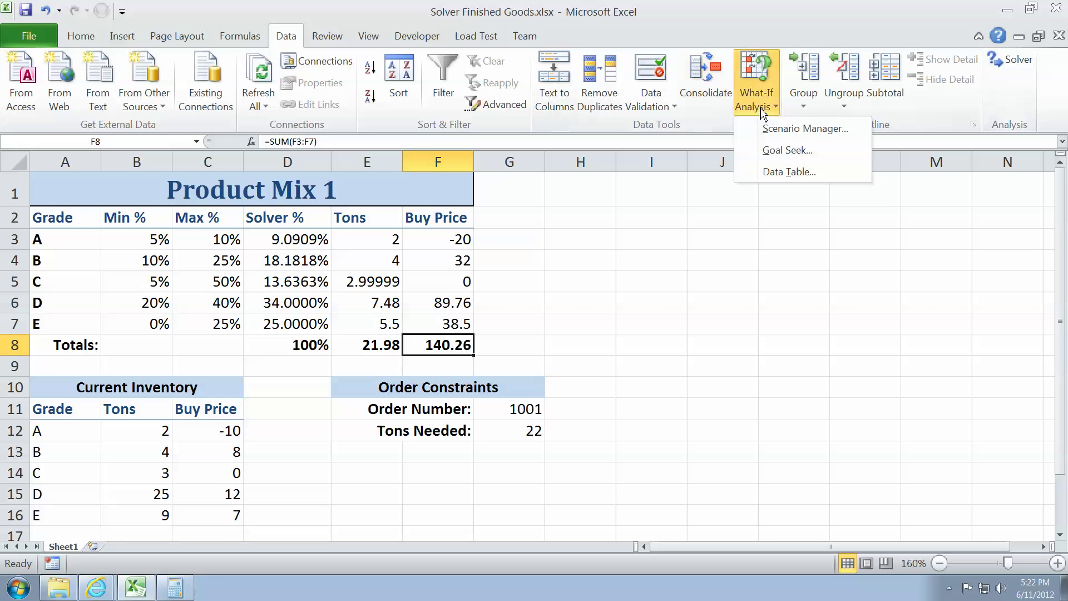
{"action": "left_click", "coordinate": [779, 136]}
{"action": "double_click", "coordinate": [683, 229]}
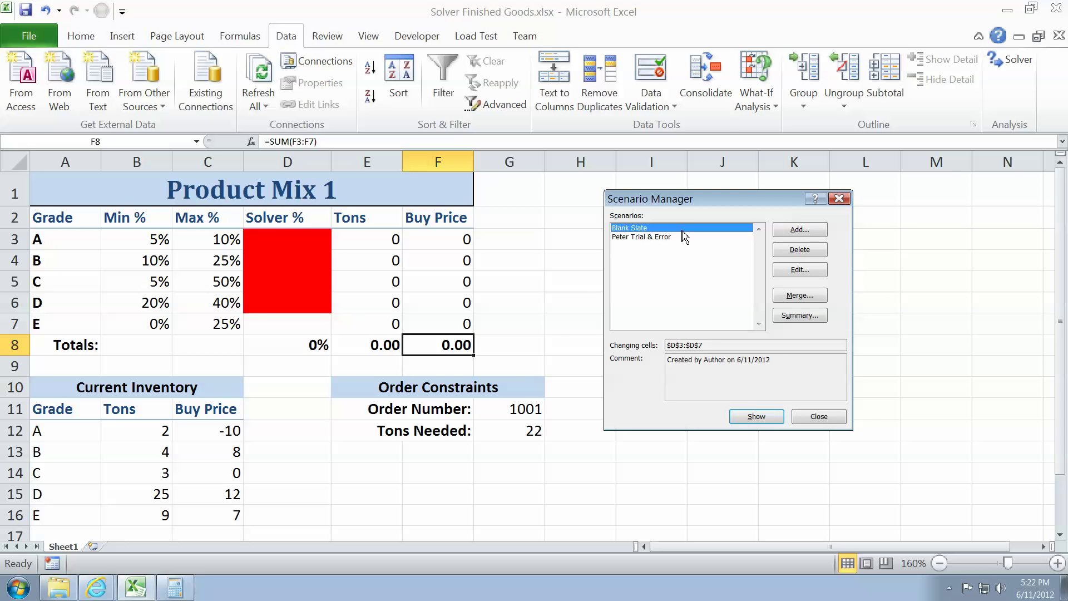
{"action": "left_click", "coordinate": [824, 417]}
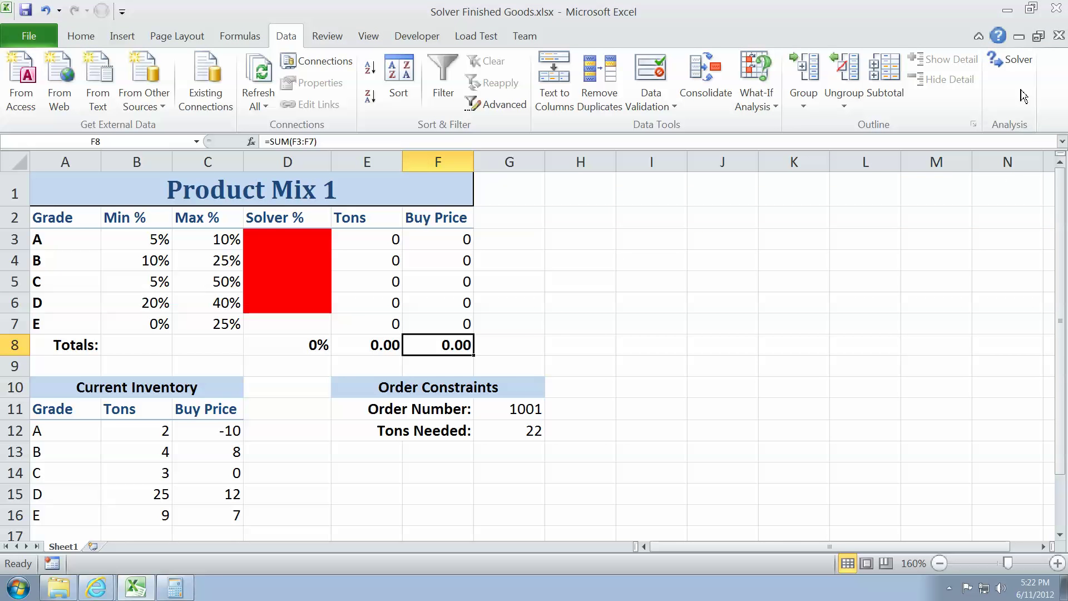
- Open Solver and review its objective cell F8, the Min target and the variable cells D3:D7
{"action": "left_click", "coordinate": [1021, 63]}
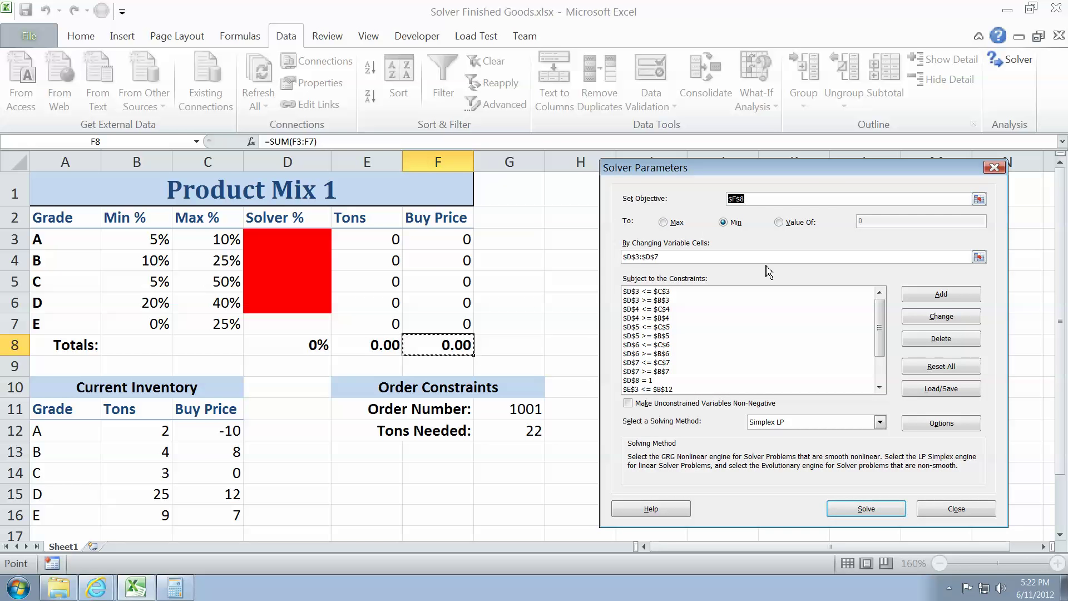
{"action": "left_click", "coordinate": [754, 199]}
{"action": "left_click", "coordinate": [729, 224]}
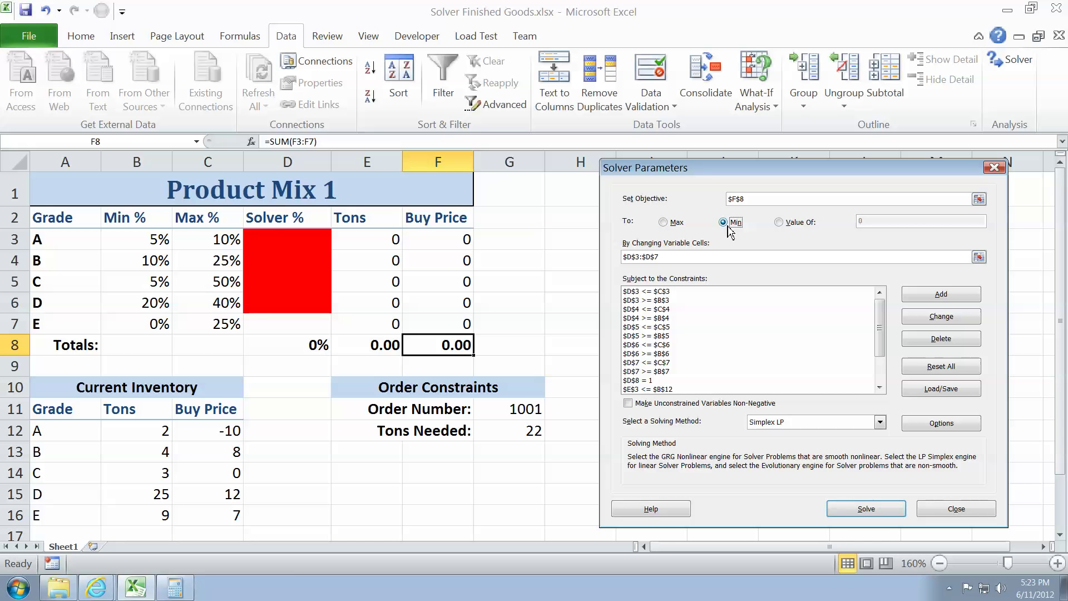
{"action": "left_click", "coordinate": [685, 259]}
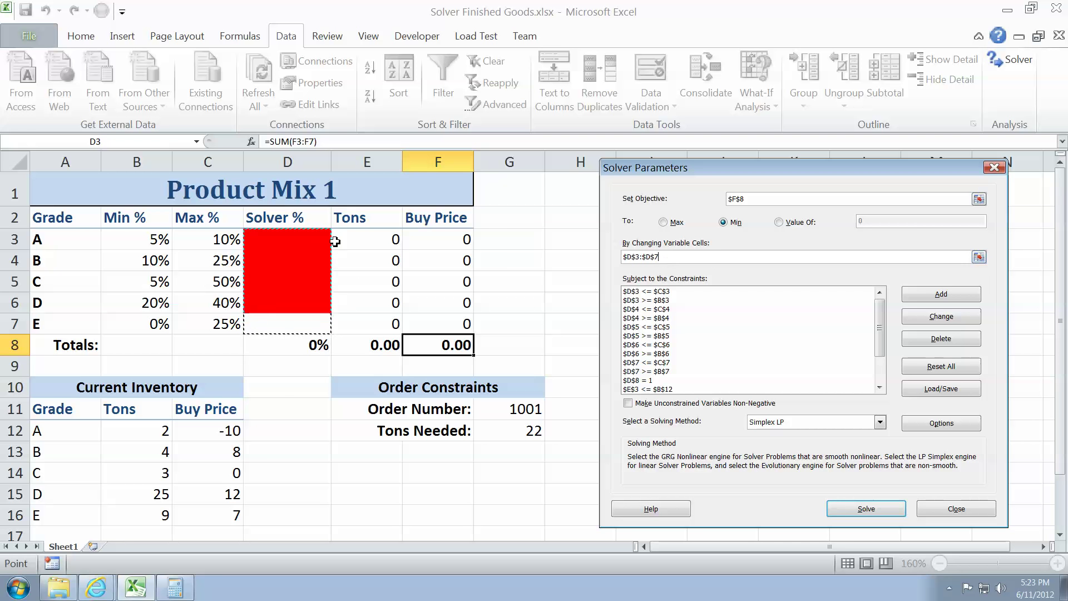
- Review the Solver constraints on grade minimum and maximum percentages, the 100% total, inventory tons per grade and total tons needed
{"action": "left_click", "coordinate": [676, 292]}
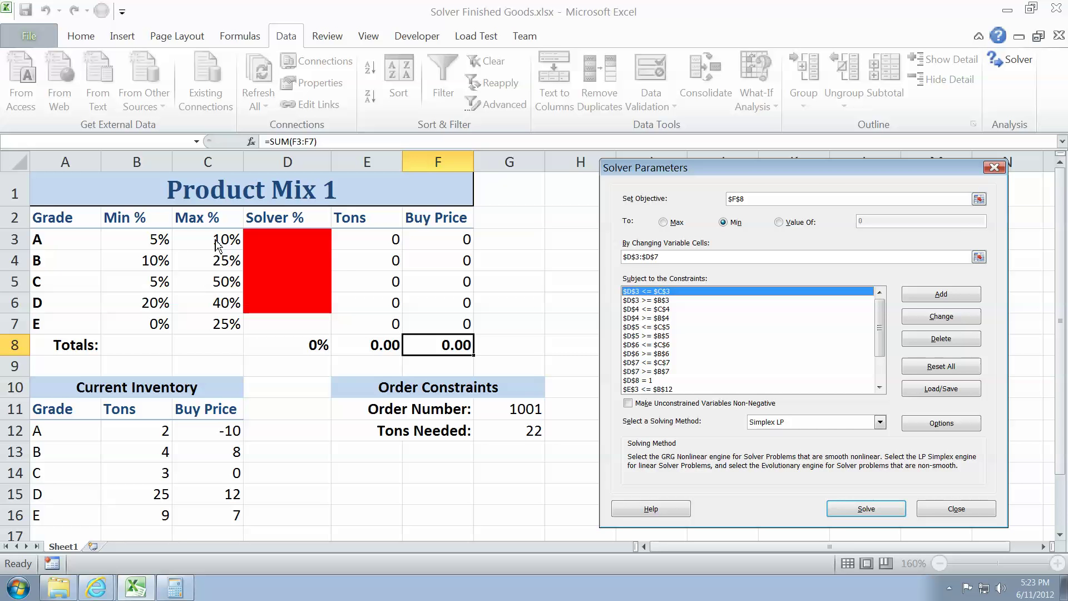
{"action": "left_click", "coordinate": [641, 304]}
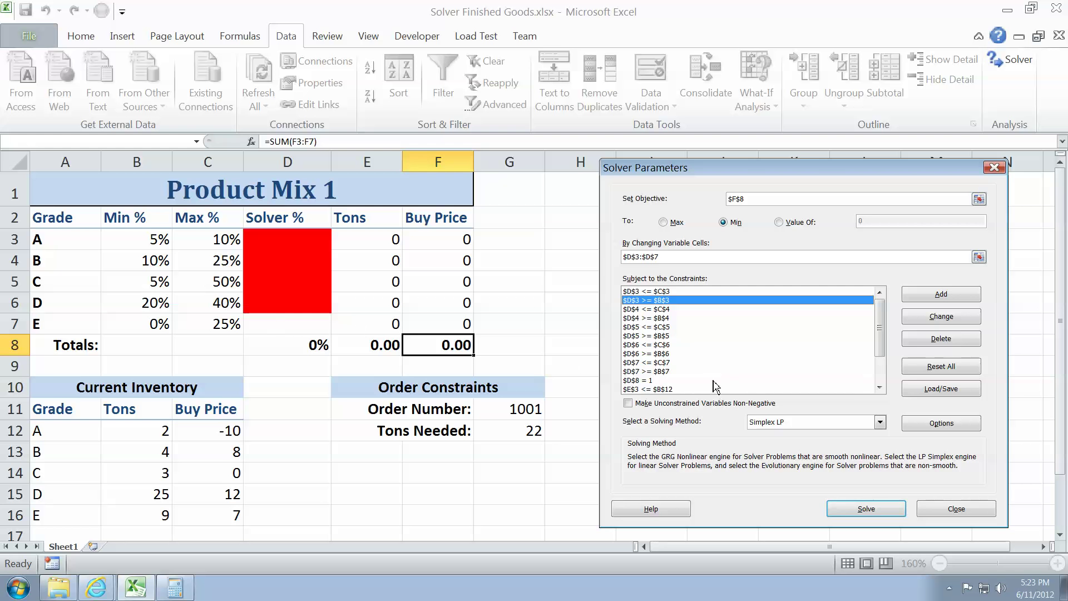
{"action": "left_click", "coordinate": [690, 383]}
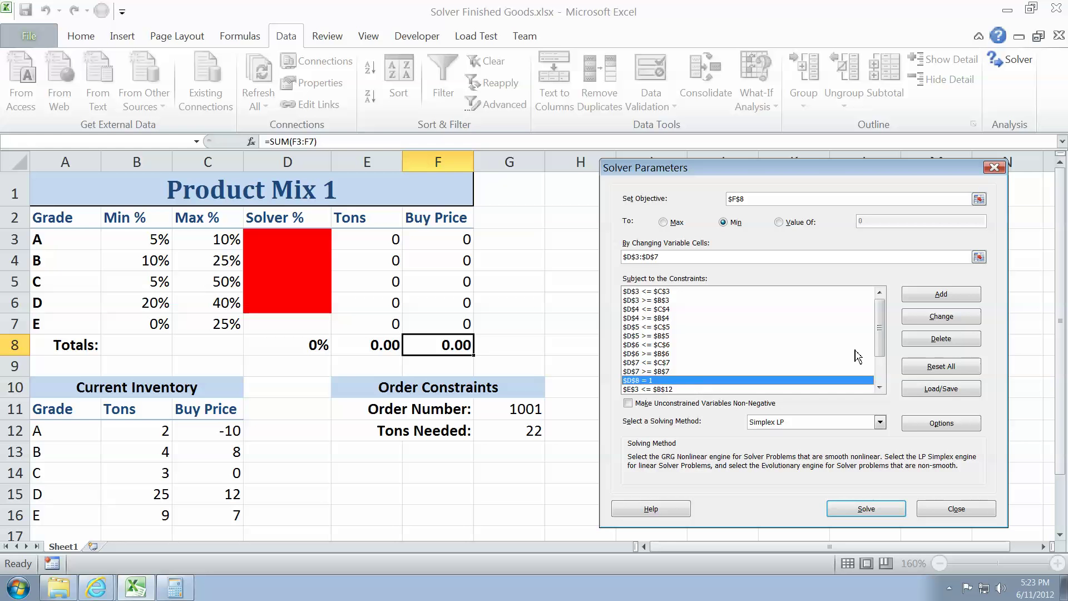
{"action": "scroll", "coordinate": [673, 373], "scroll_direction": "down", "scroll_amount": 2}
{"action": "left_click", "coordinate": [660, 346]}
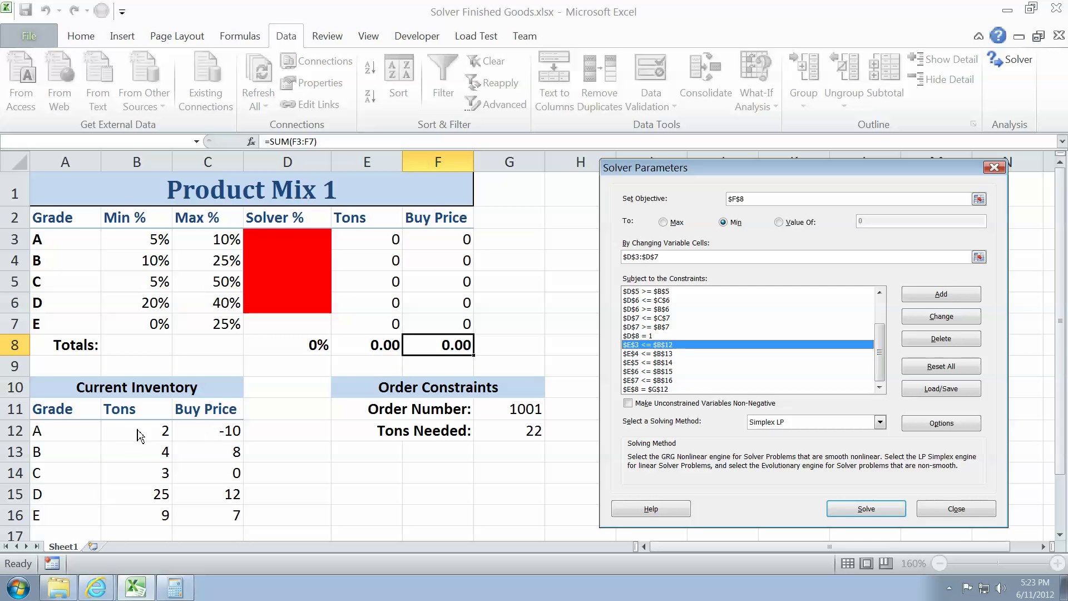
{"action": "left_click_drag", "start_coordinate": [654, 353], "coordinate": [664, 393]}
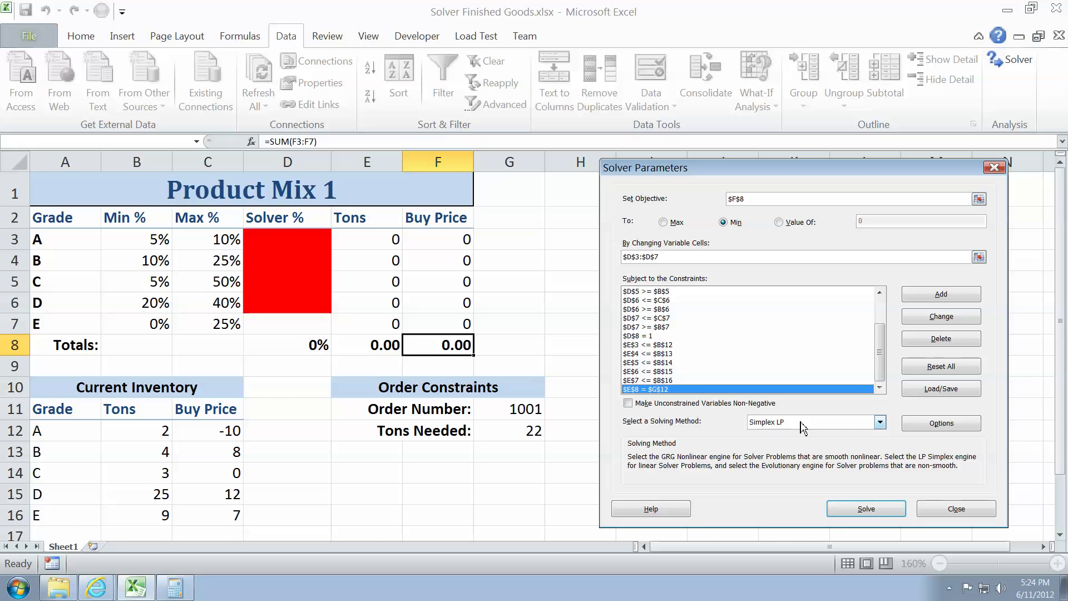
- Solve the product mix with Simplex LP, save the solution as scenario Solver Simplex LP, and close Solver keeping the solution
{"action": "left_click", "coordinate": [867, 509]}
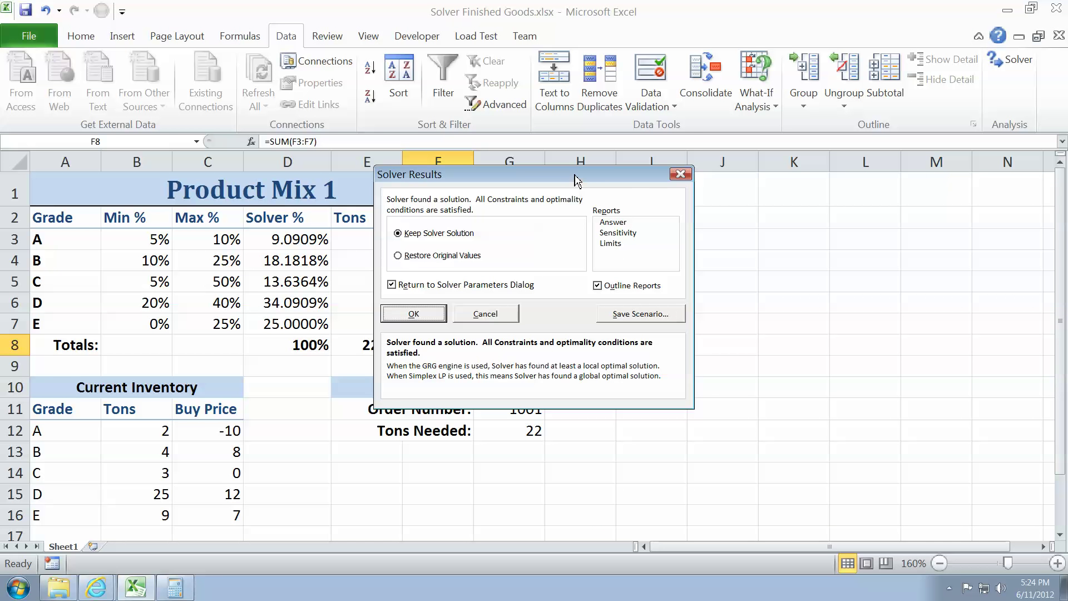
{"action": "left_click_drag", "start_coordinate": [575, 175], "coordinate": [761, 233]}
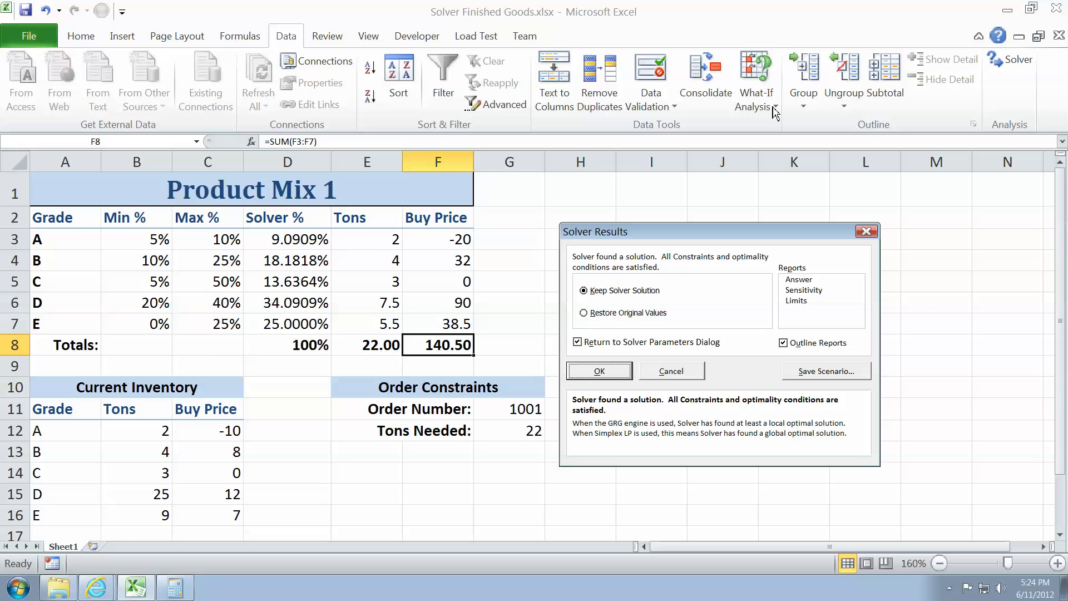
{"action": "left_click", "coordinate": [864, 373]}
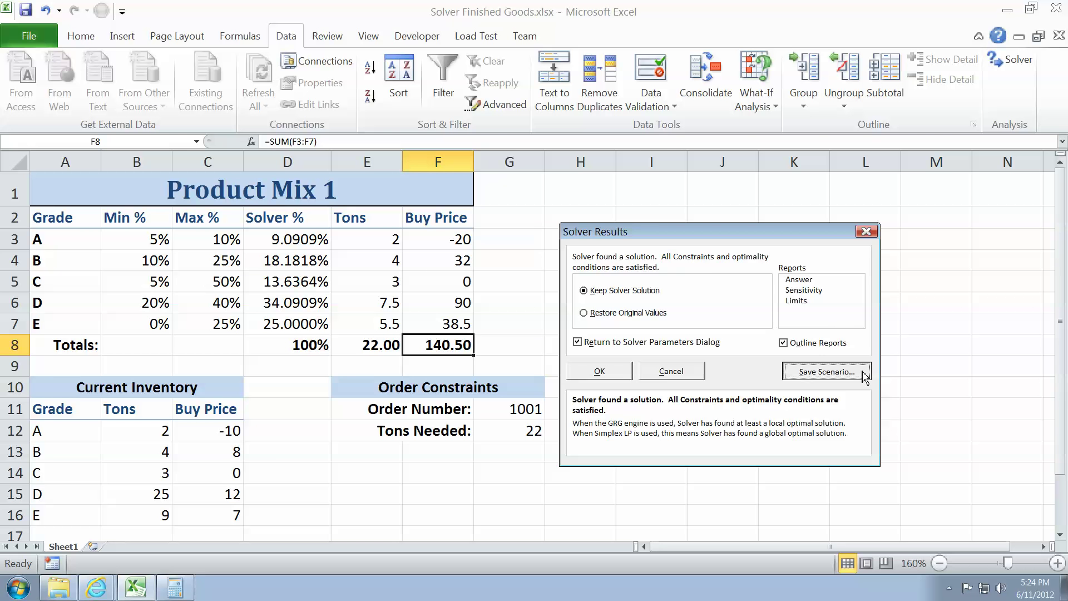
{"action": "left_click_drag", "start_coordinate": [537, 249], "coordinate": [728, 283]}
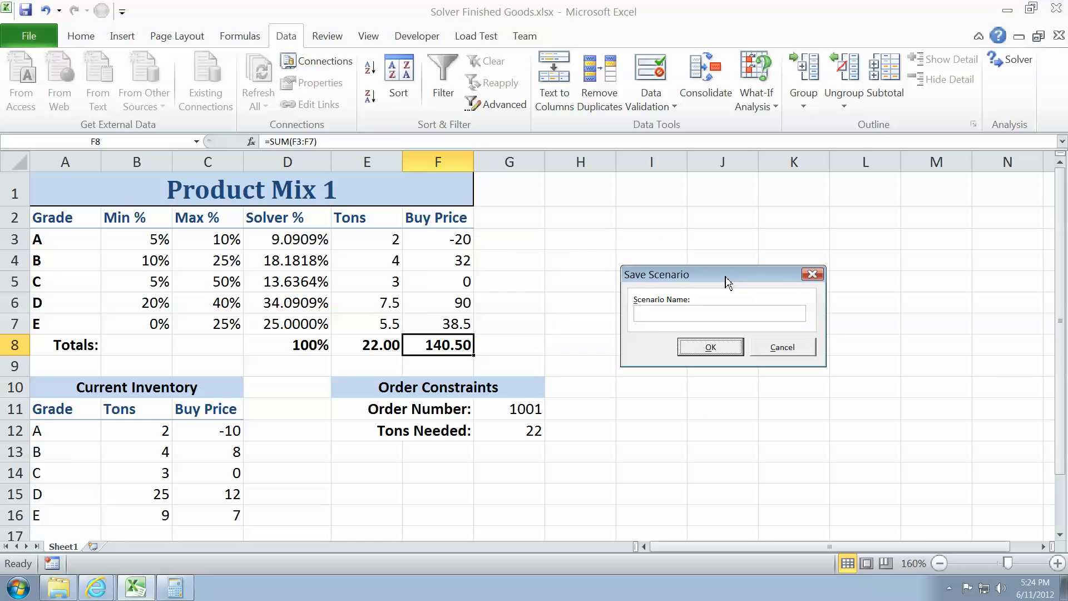
{"action": "left_click", "coordinate": [692, 311]}
{"action": "left_click", "coordinate": [702, 360]}
{"action": "left_click", "coordinate": [425, 311]}
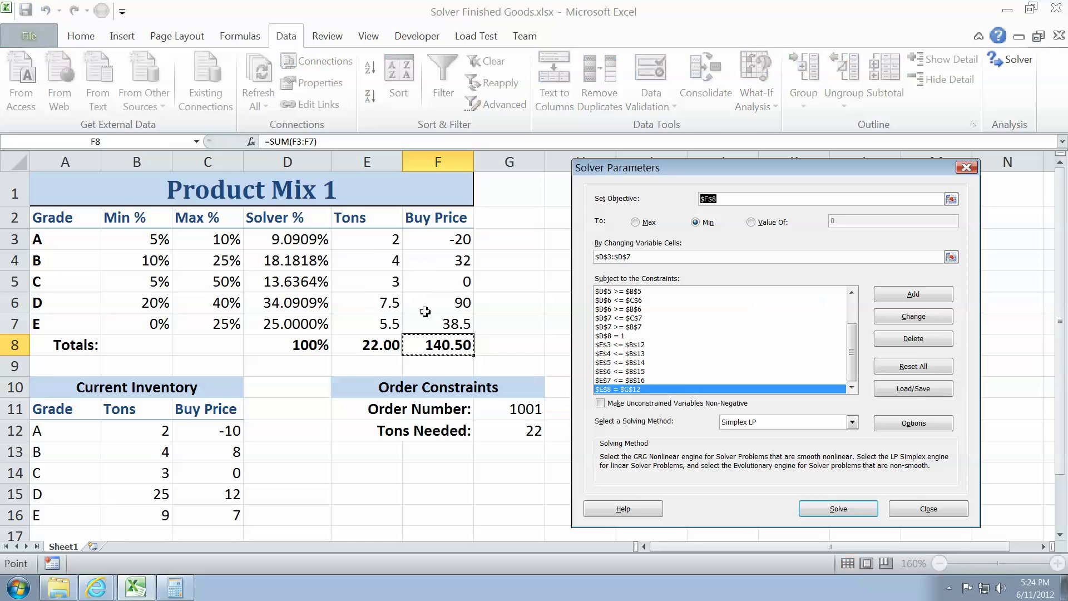
{"action": "left_click", "coordinate": [945, 510]}
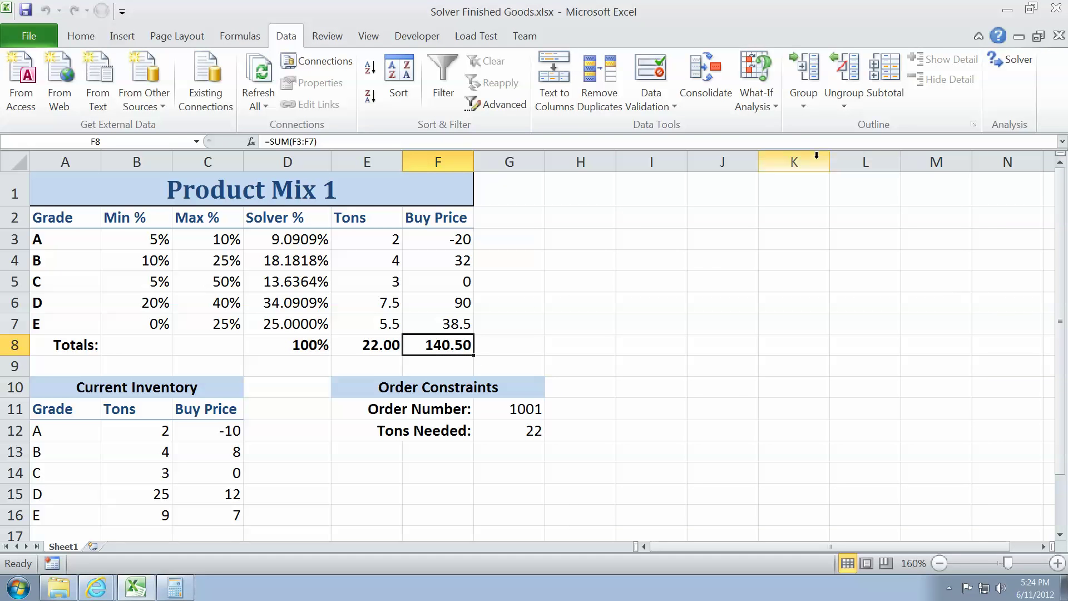
- Show the Trial & Error scenario and switch back to Solver Simplex LP to compare their total tons and buy prices, closing the Scenario Manager
{"action": "left_click", "coordinate": [767, 105]}
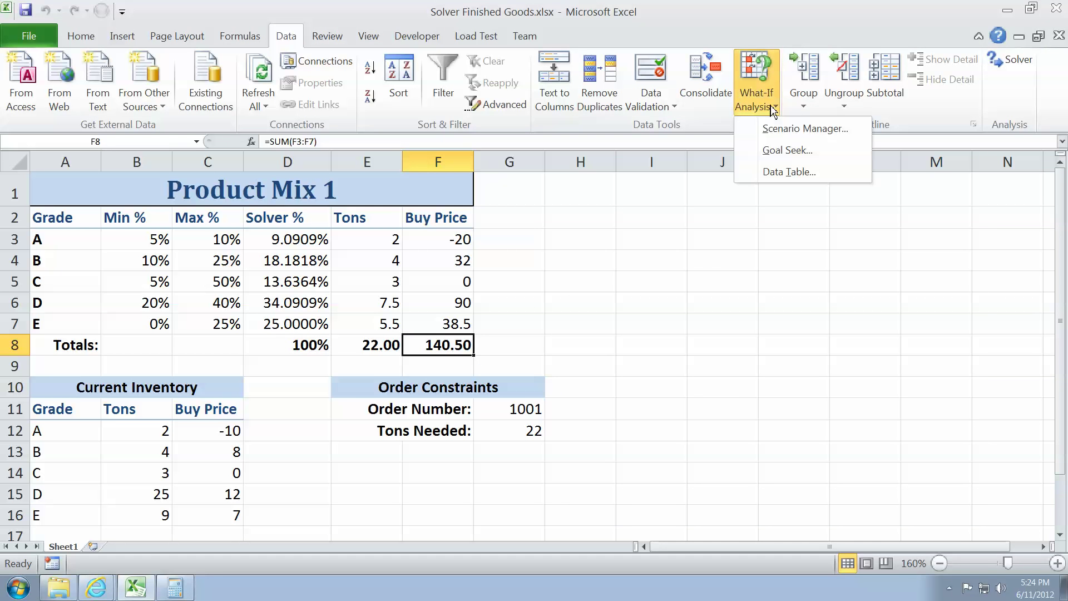
{"action": "left_click", "coordinate": [786, 138]}
{"action": "left_click_drag", "start_coordinate": [768, 234], "coordinate": [772, 254]}
{"action": "left_click", "coordinate": [714, 298]}
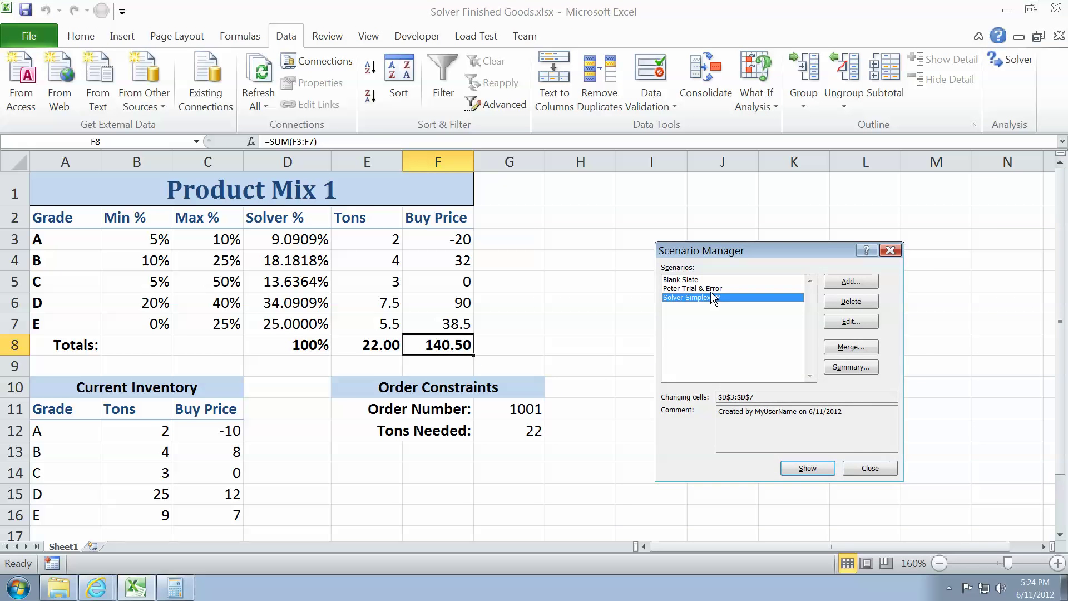
{"action": "double_click", "coordinate": [711, 289]}
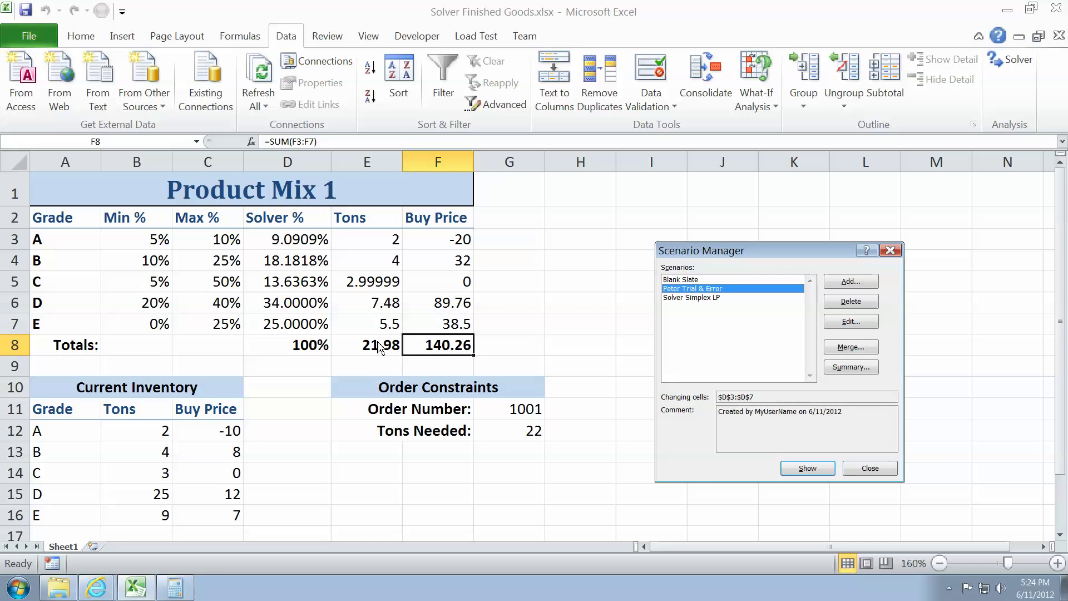
{"action": "left_click", "coordinate": [701, 299]}
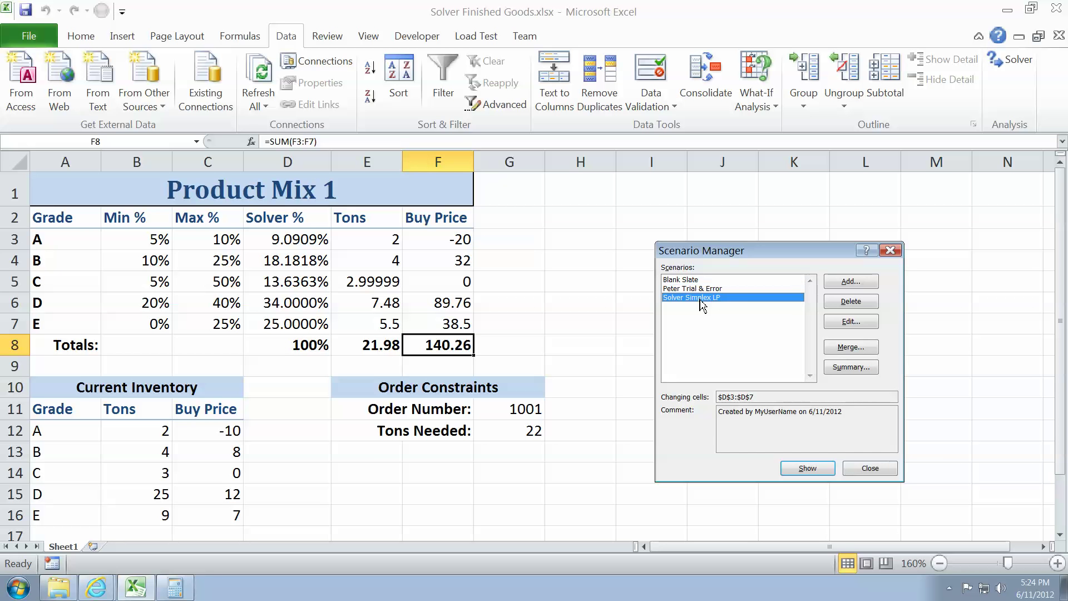
{"action": "double_click", "coordinate": [728, 298]}
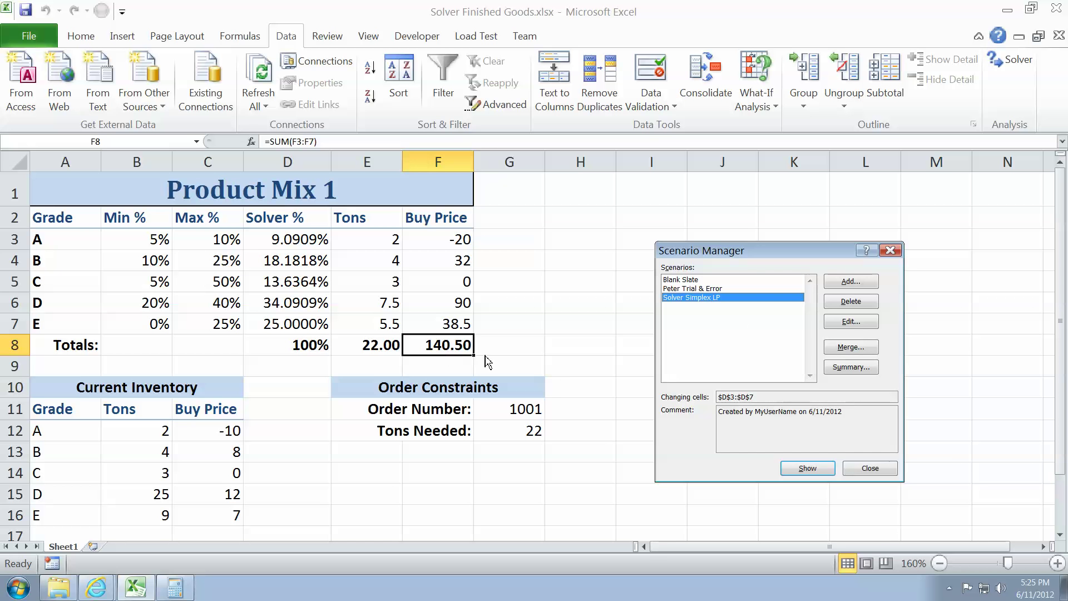
{"action": "left_click", "coordinate": [883, 469]}
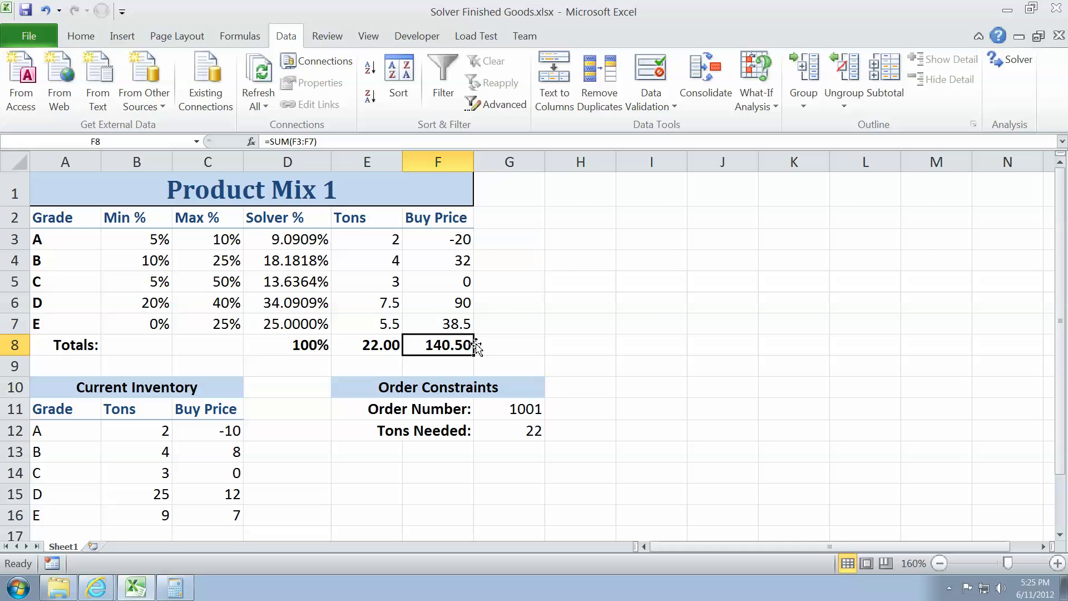
- Examine the tons formulas for grades A and B, the order number, the tons needed and the inventory tons in B12:B16
{"action": "left_click", "coordinate": [374, 238]}
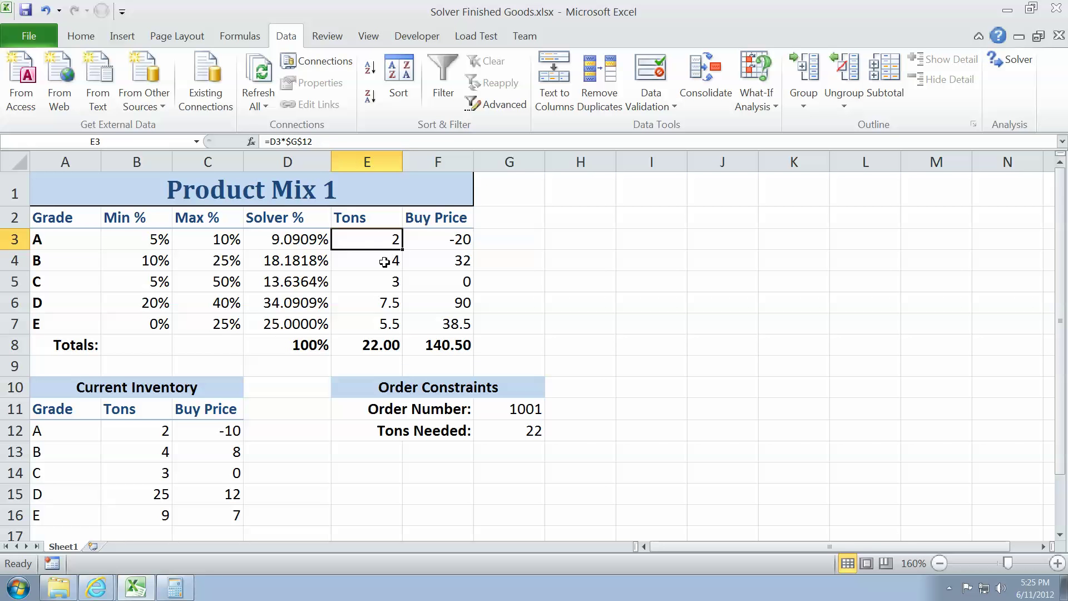
{"action": "left_click", "coordinate": [384, 261]}
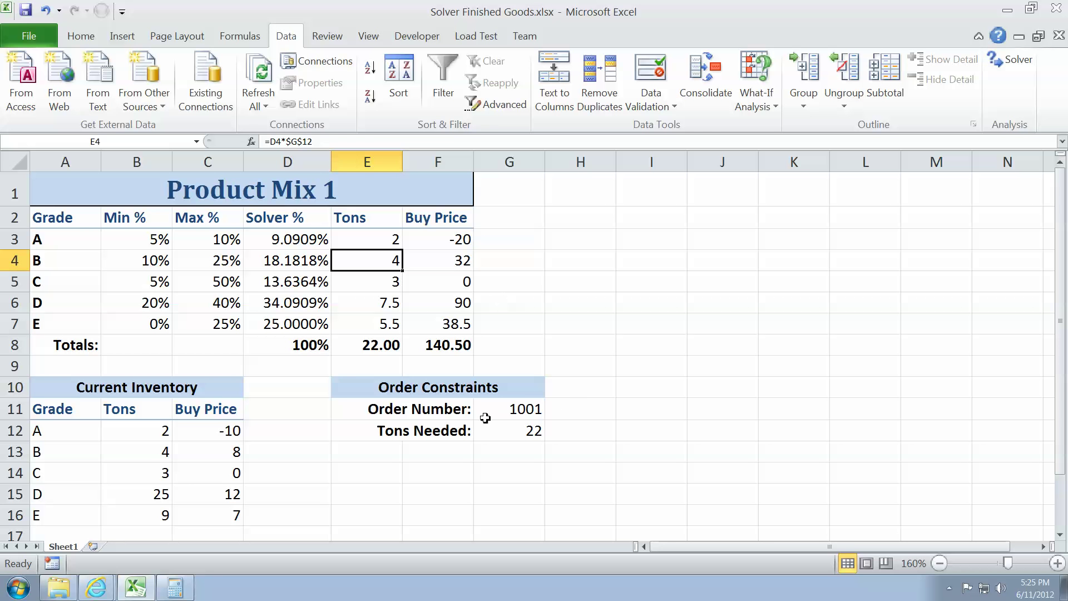
{"action": "left_click", "coordinate": [521, 412]}
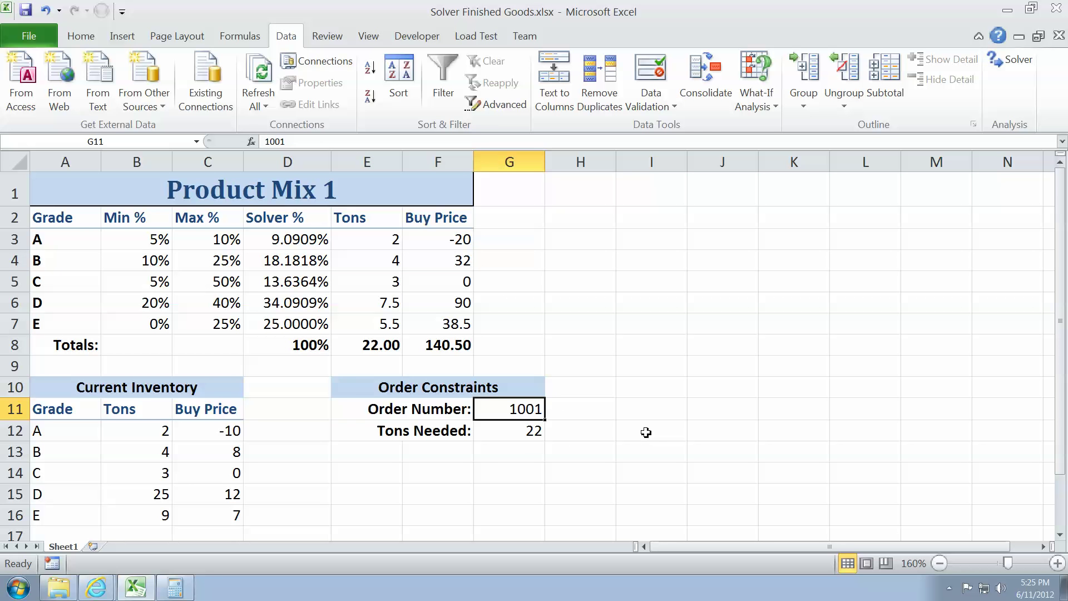
{"action": "left_click", "coordinate": [493, 434]}
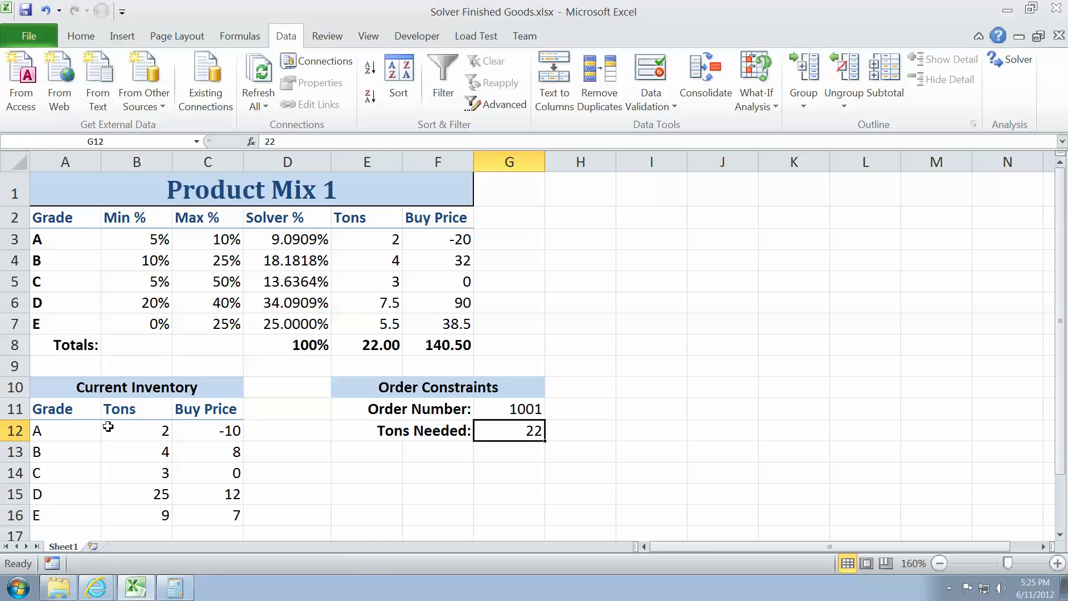
{"action": "left_click_drag", "start_coordinate": [108, 426], "coordinate": [124, 513]}
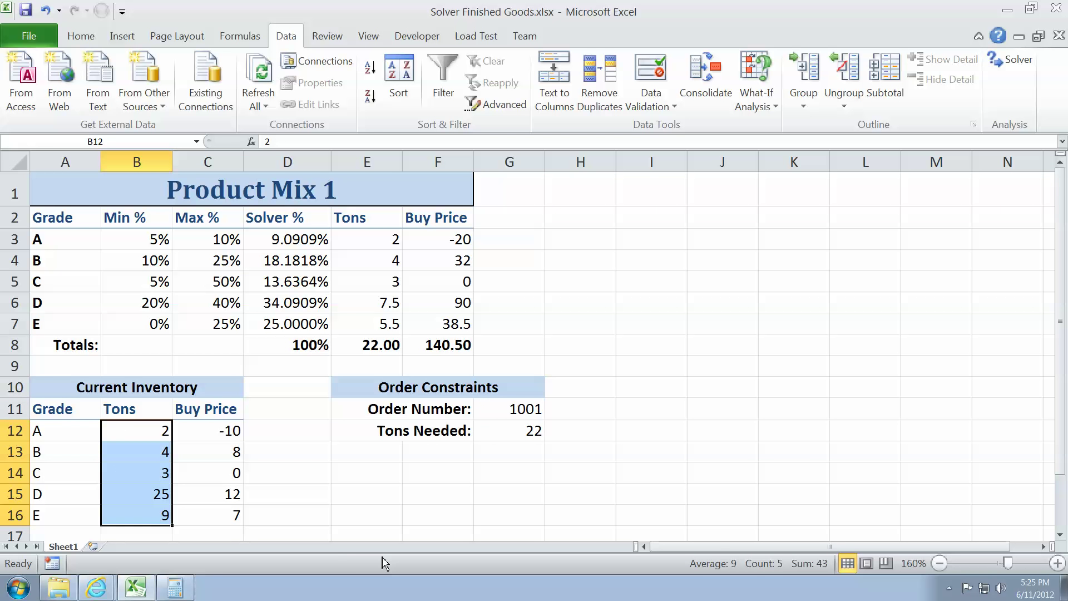
- Reopen Solver for the product mix model
{"action": "left_click", "coordinate": [1008, 59]}
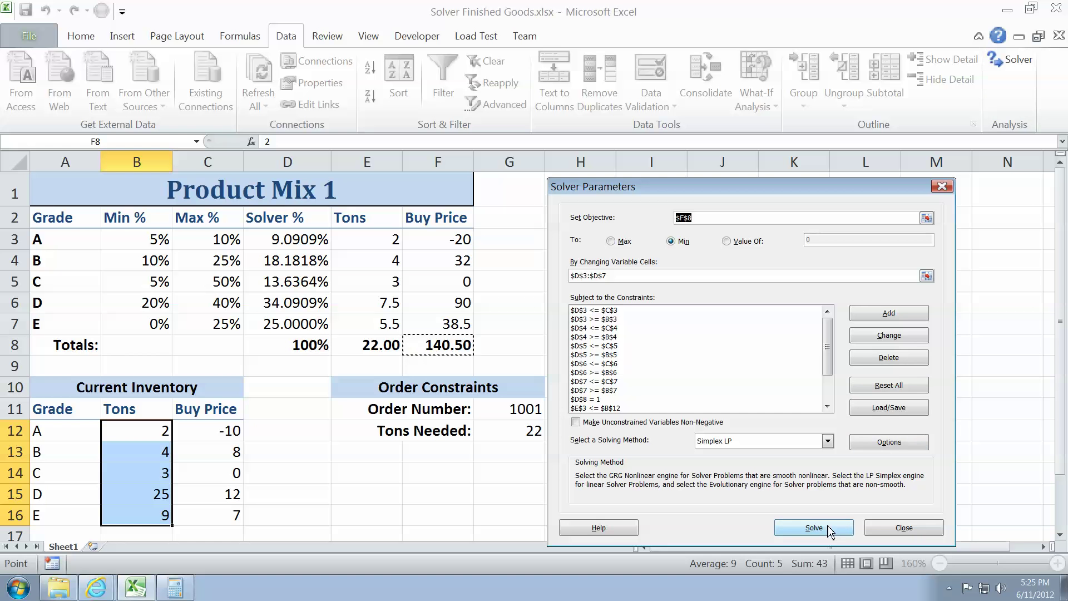